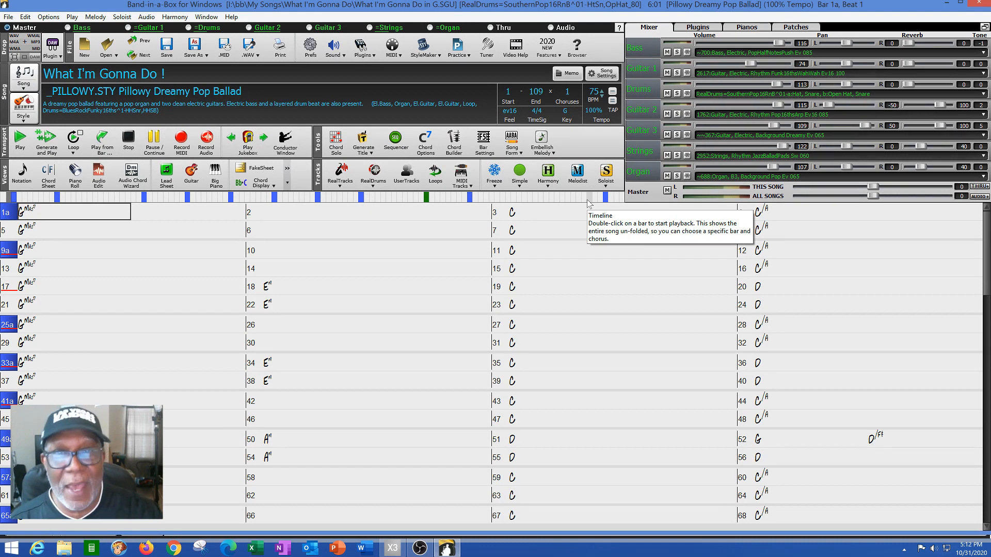
# Play the song What I'm Gonna Do ! from bar 1 and stop playback at bar 14.
pyautogui.click(45, 214)
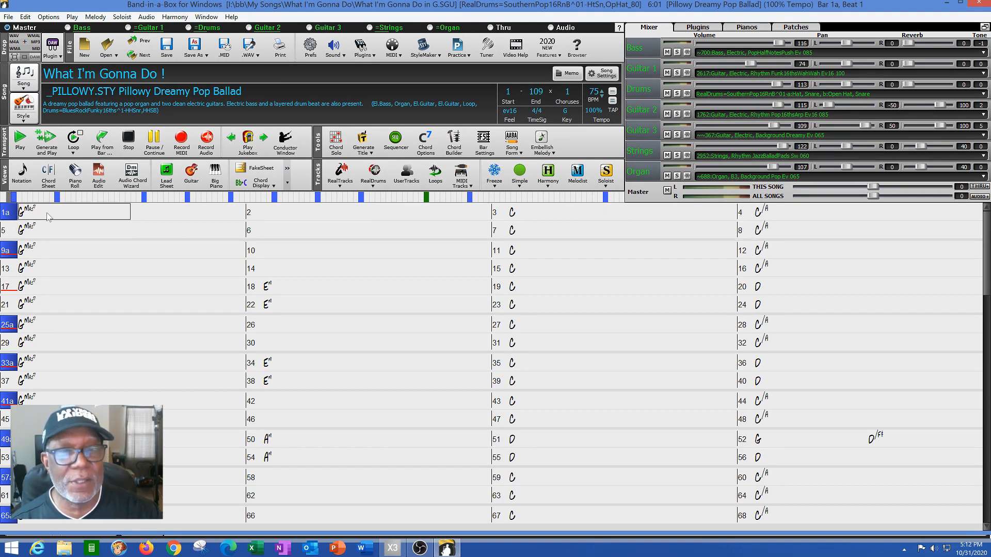
pyautogui.doubleClick(47, 213)
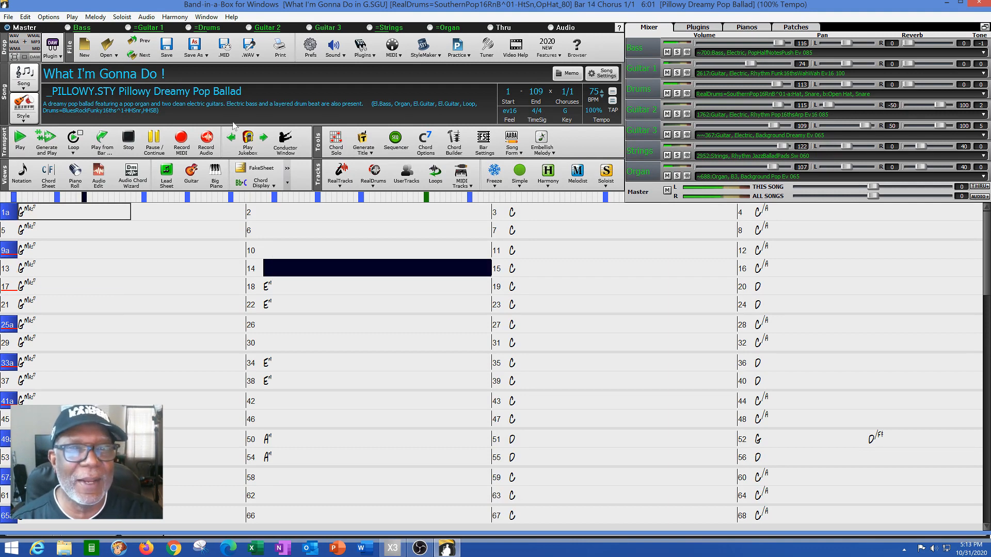
pyautogui.click(128, 139)
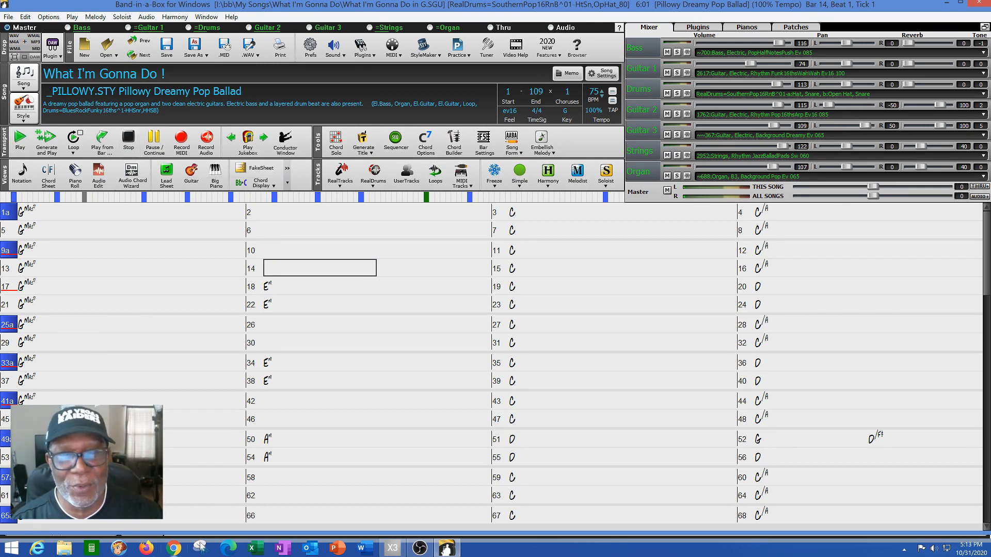
# Switch to SONAR X3, return the project to its start and review the instrument, lead and background vocal tracks.
pyautogui.click(394, 549)
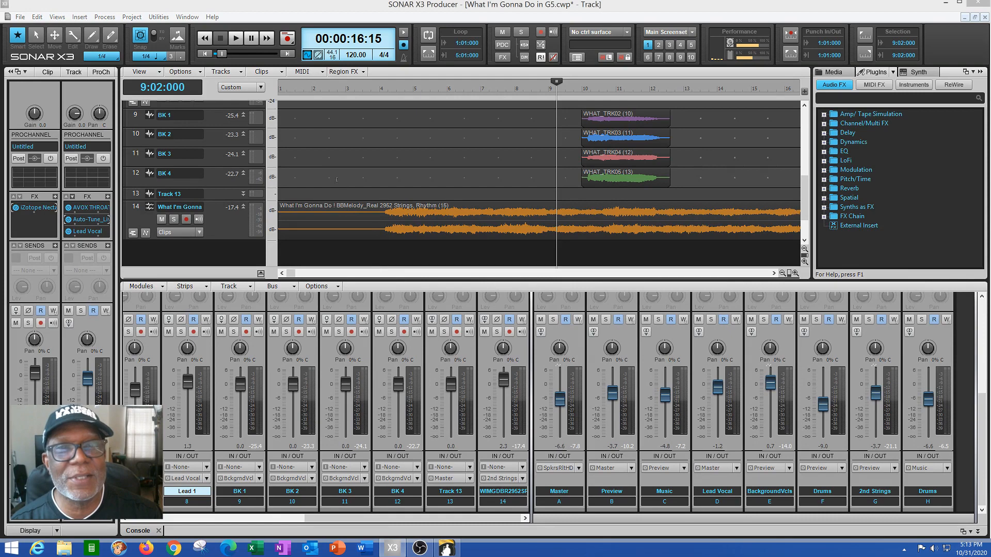
pyautogui.click(205, 53)
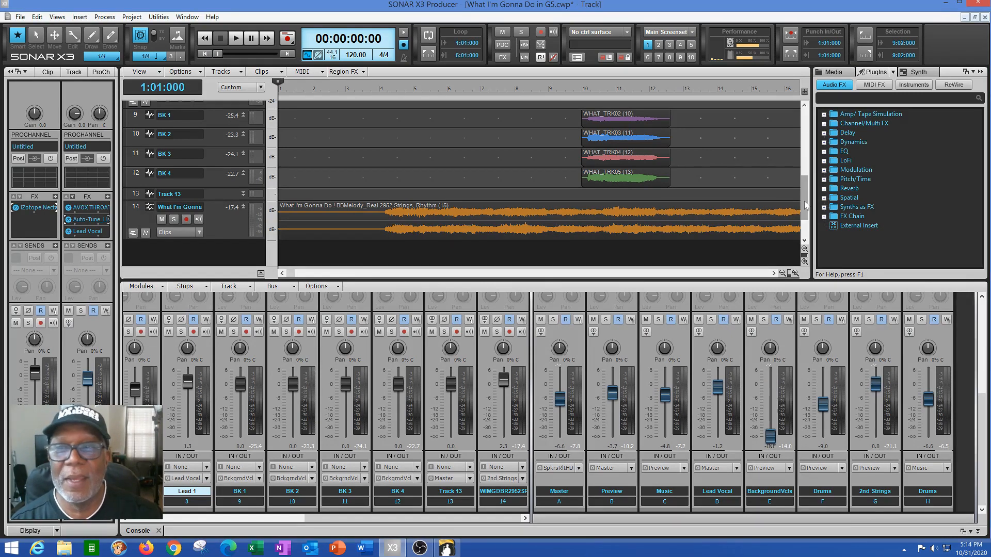
pyautogui.scroll(6, 795, 176)
pyautogui.scroll(3, 792, 153)
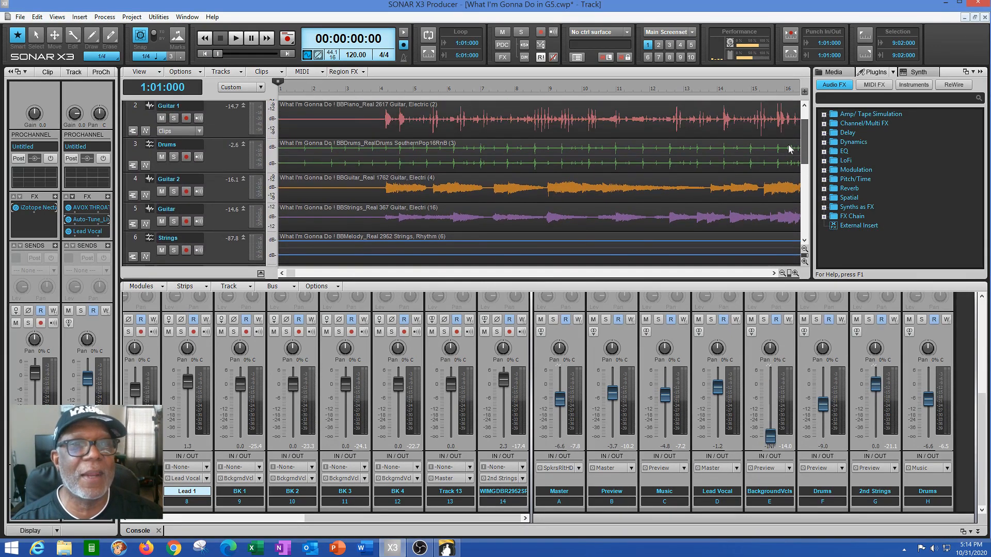
pyautogui.scroll(-3, 782, 134)
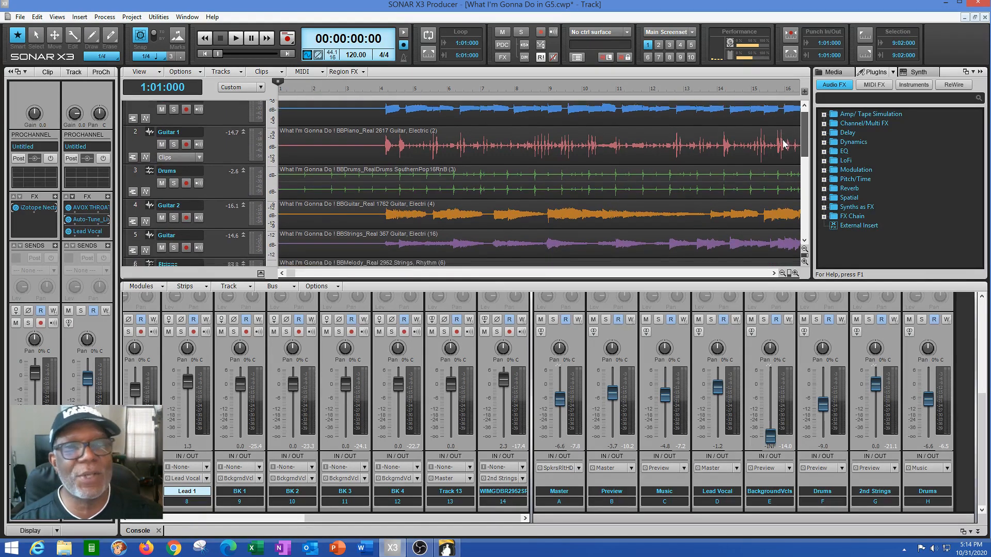
pyautogui.scroll(-4, 779, 166)
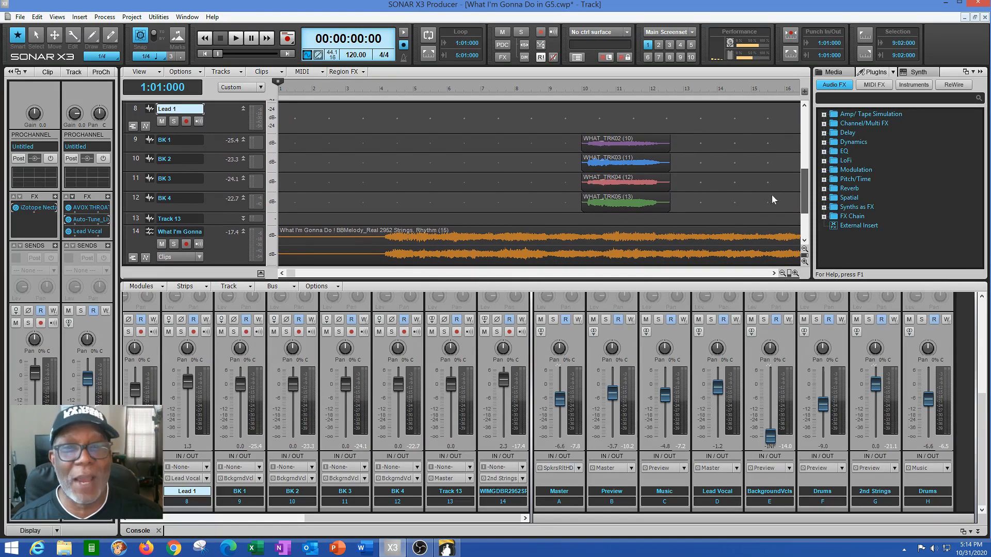
pyautogui.scroll(-1, 771, 194)
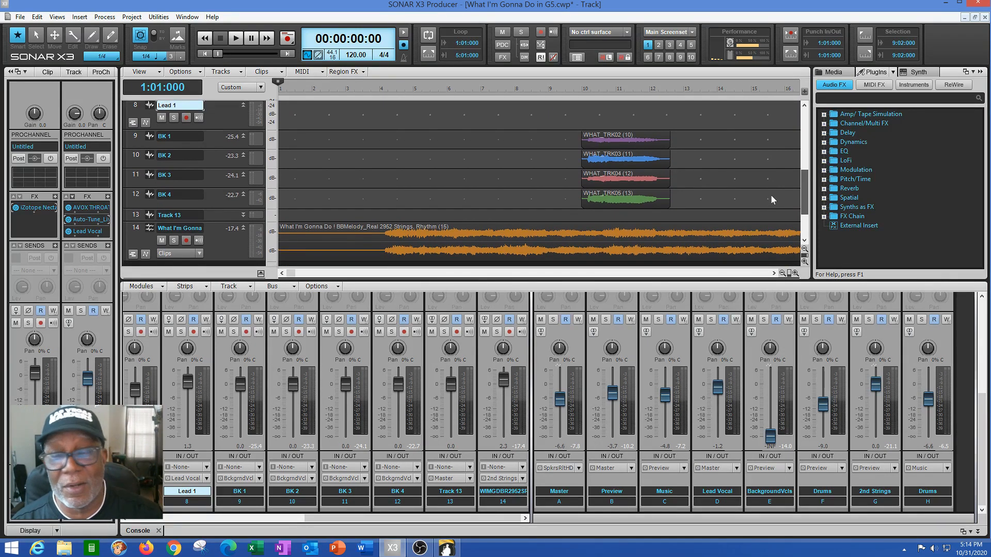
pyautogui.scroll(2, 771, 196)
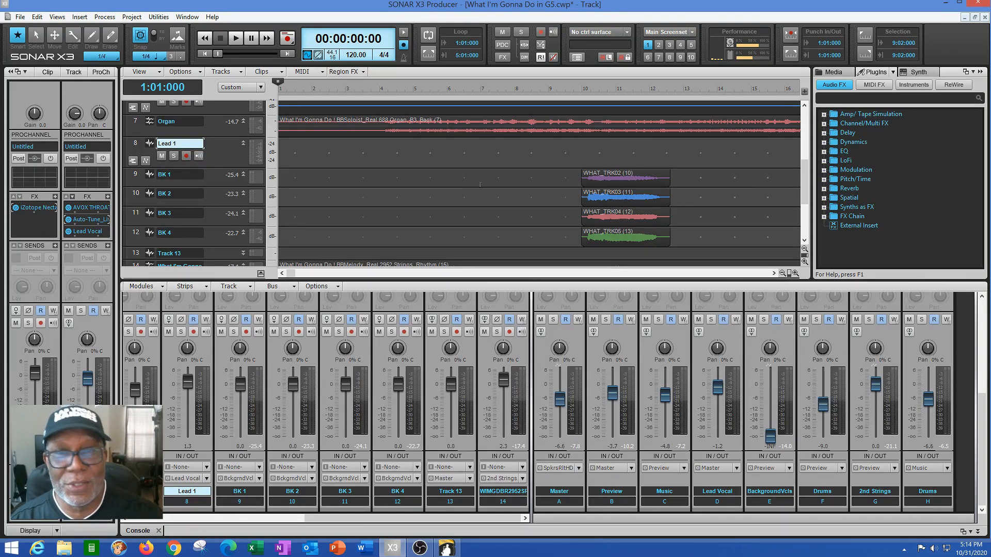
# Play the SONAR project from position 5:03:000 and stop after listening to the lead and background vocals.
pyautogui.click(430, 177)
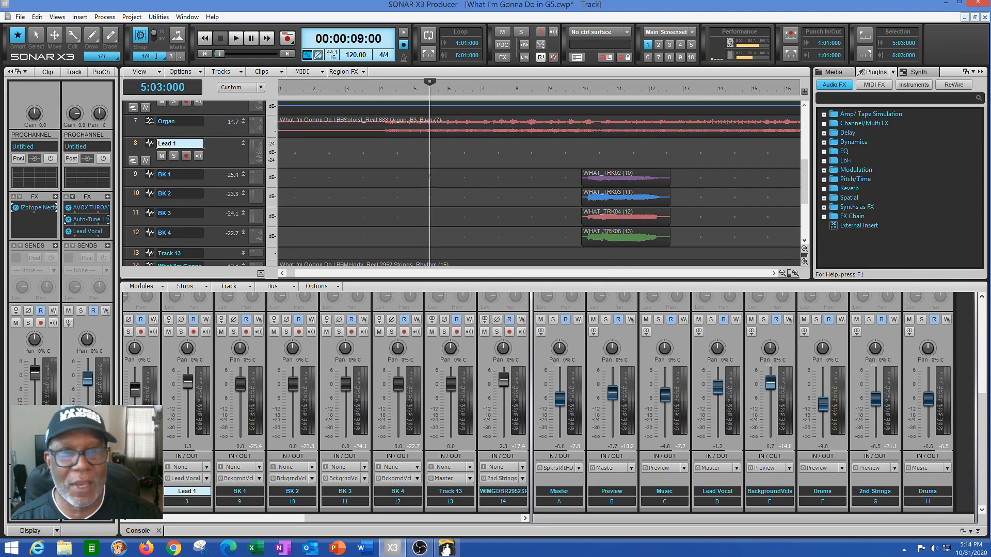
pyautogui.click(237, 40)
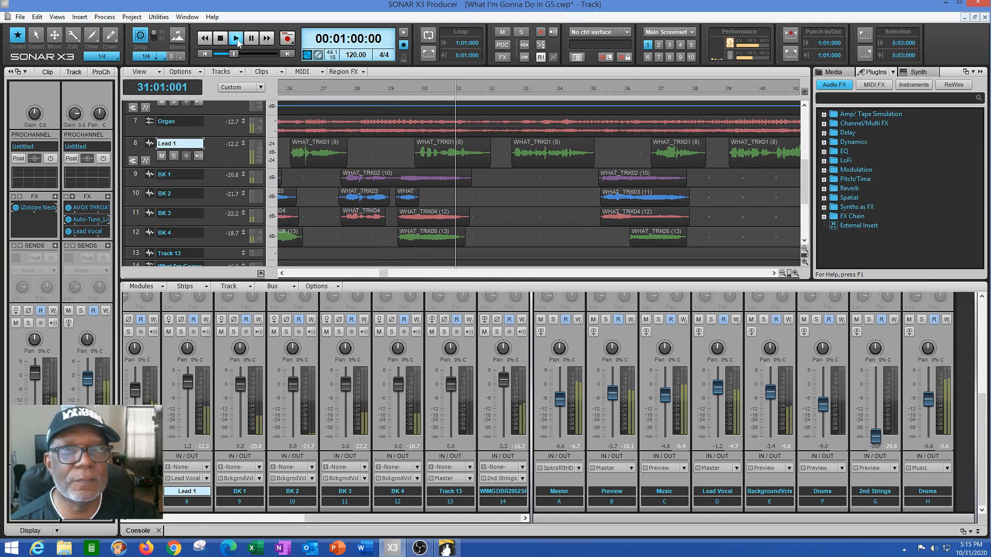
pyautogui.click(222, 39)
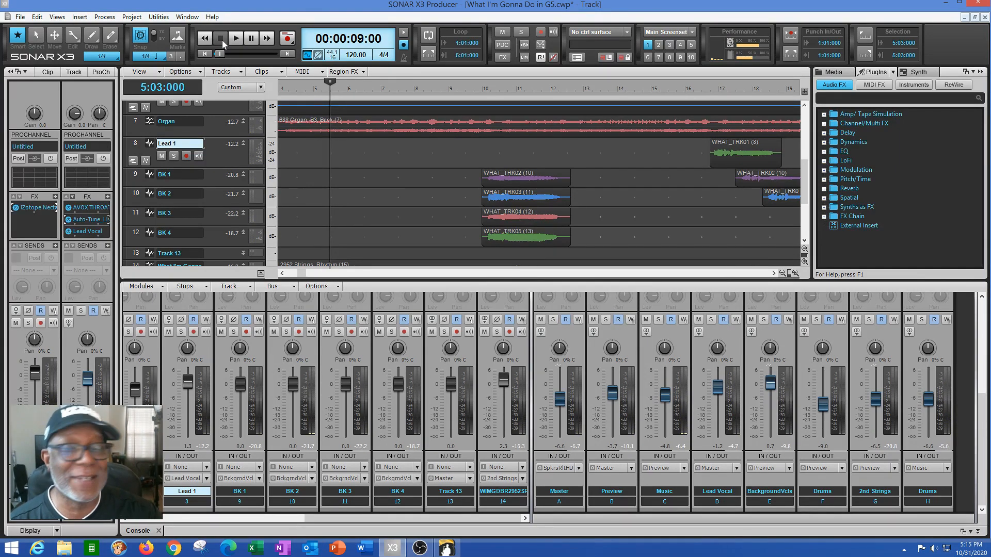
# Switch back to Band-in-a-Box, play the song from bar 1 and stop playback at bar 2.
pyautogui.click(948, 4)
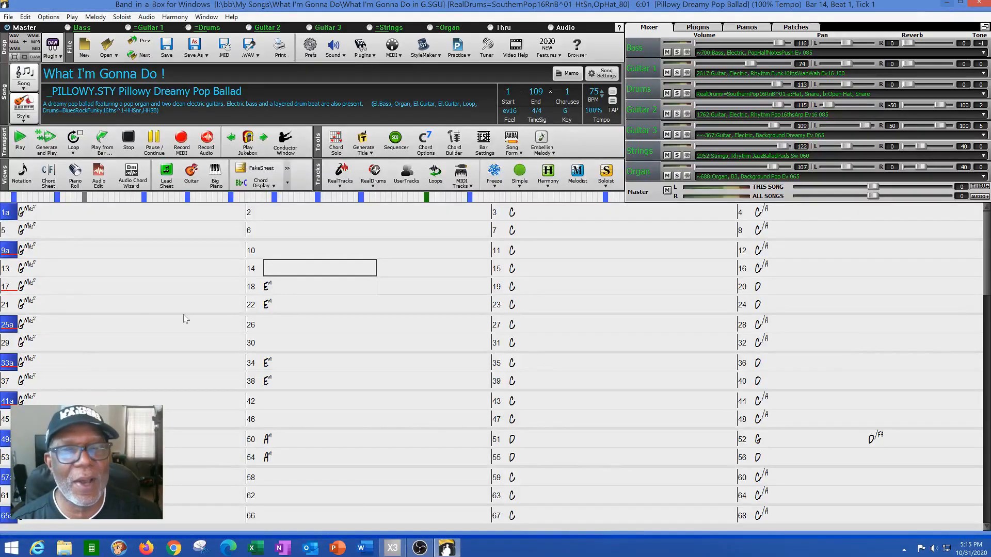
pyautogui.moveTo(71, 217); pyautogui.dragTo(170, 215)
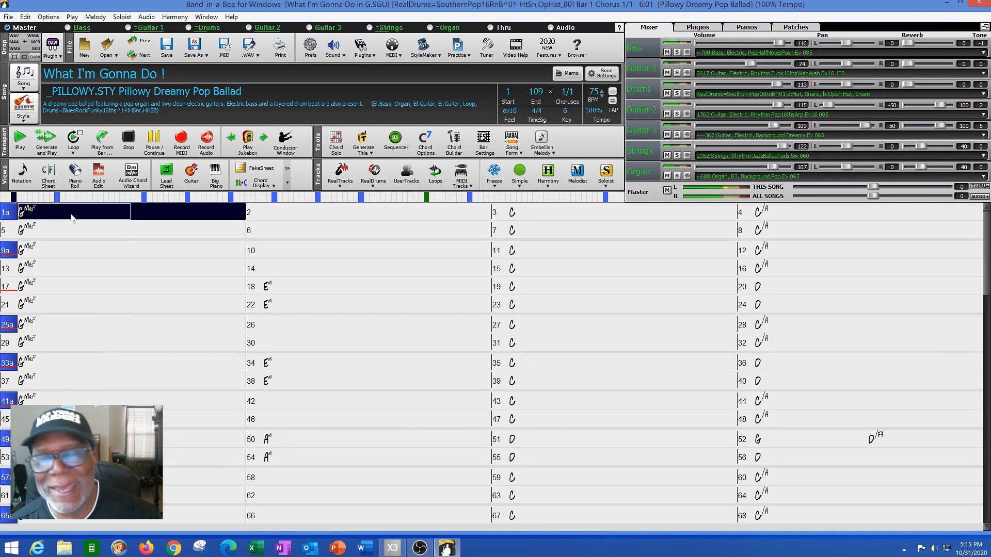
pyautogui.click(129, 145)
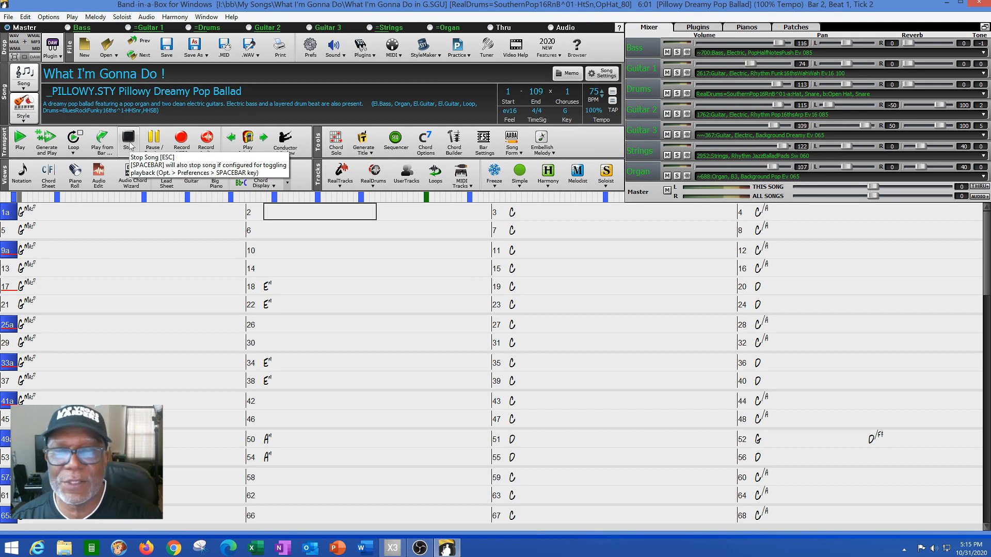
# Choose the Reggae style _RUDEBOY (Rude Boy '70s Ska with Organ), audition it with the current chord sheet and apply it to the song.
pyautogui.click(24, 120)
pyautogui.click(52, 134)
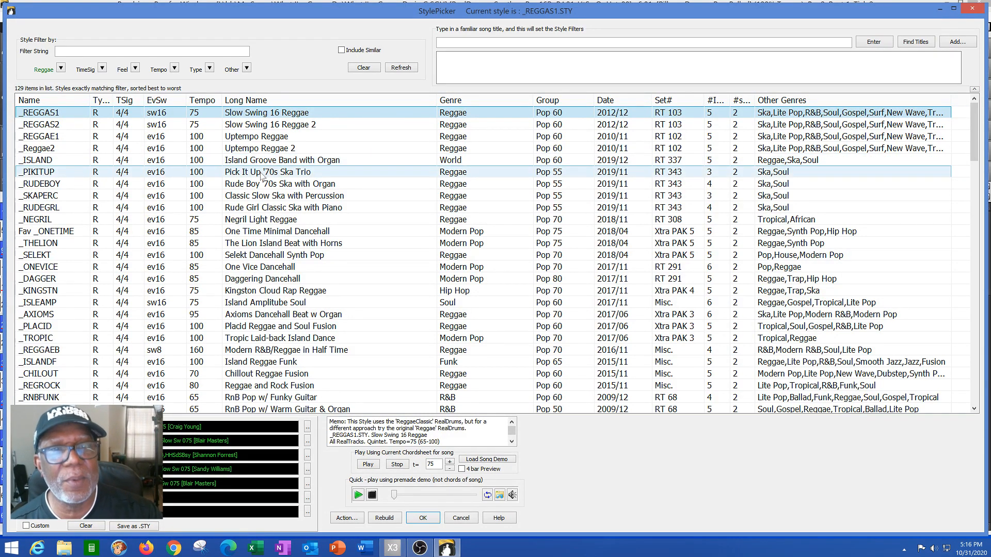
pyautogui.click(265, 184)
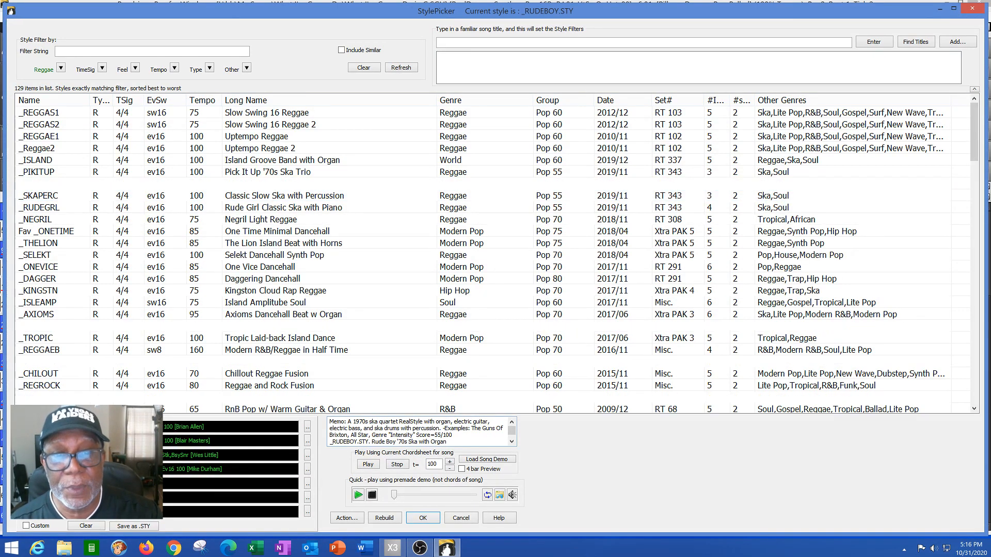
pyautogui.click(368, 464)
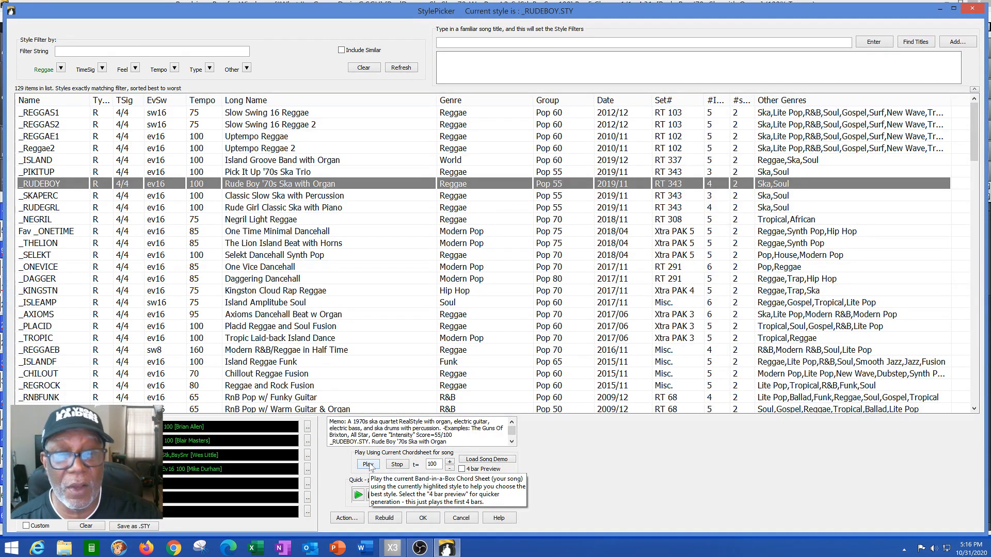
pyautogui.click(400, 468)
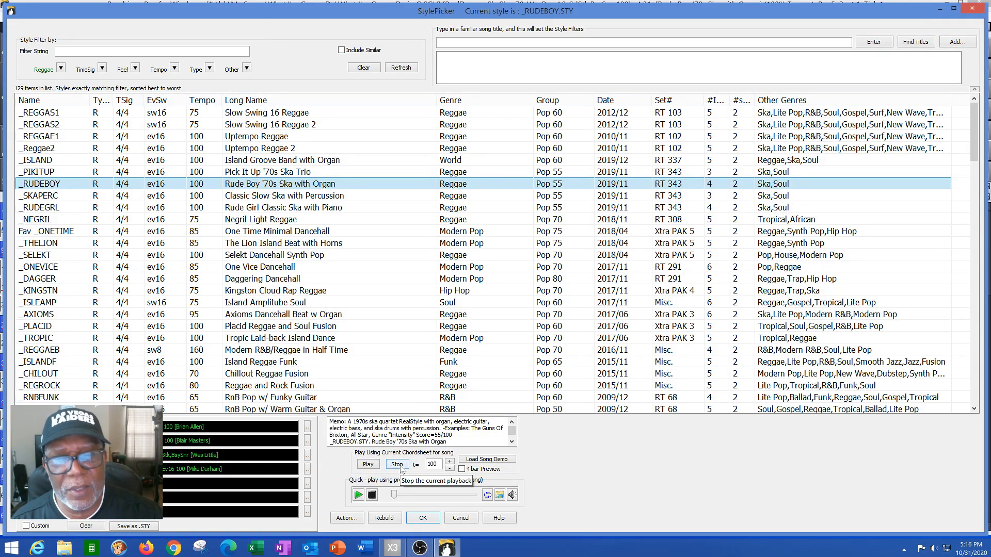
pyautogui.click(422, 518)
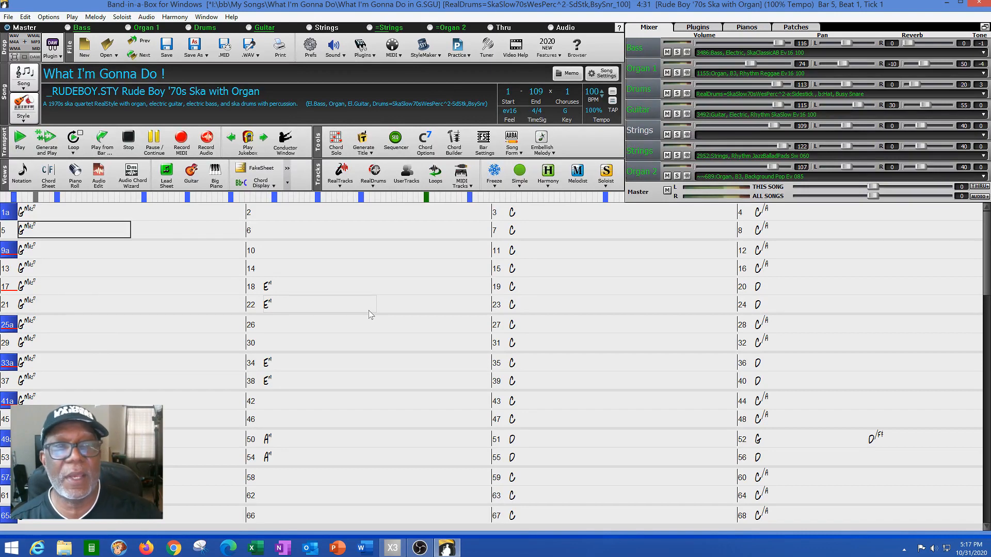
# Open the recent song What I'm Gonna Do in D 82bpm With Accents.SGU without saving the current one, and set the Bass volume to 76.
pyautogui.click(9, 19)
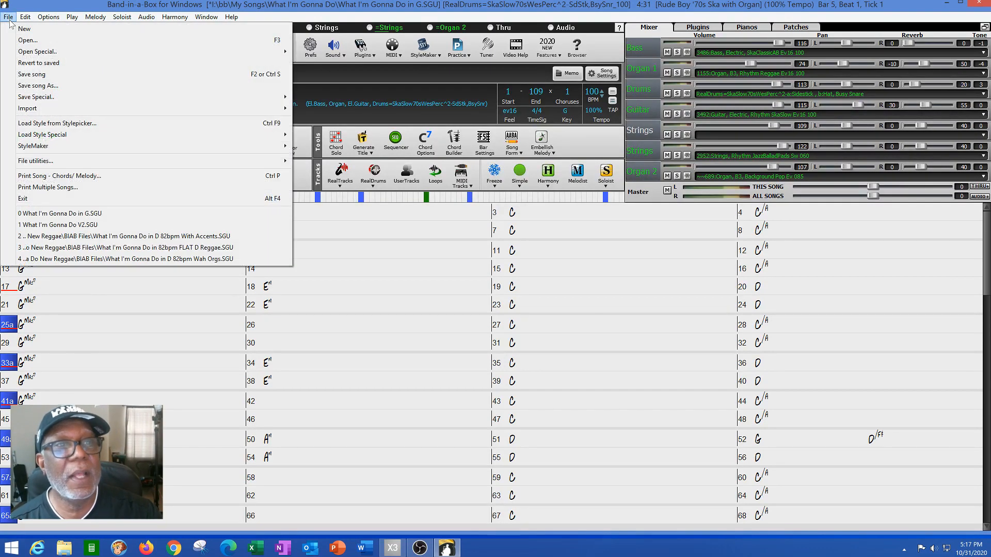
pyautogui.click(116, 237)
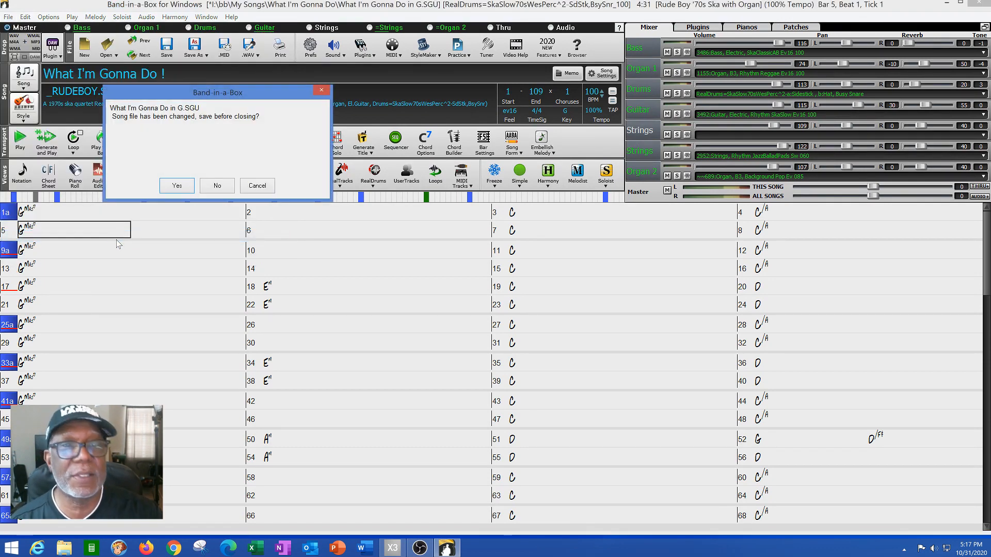
pyautogui.click(218, 186)
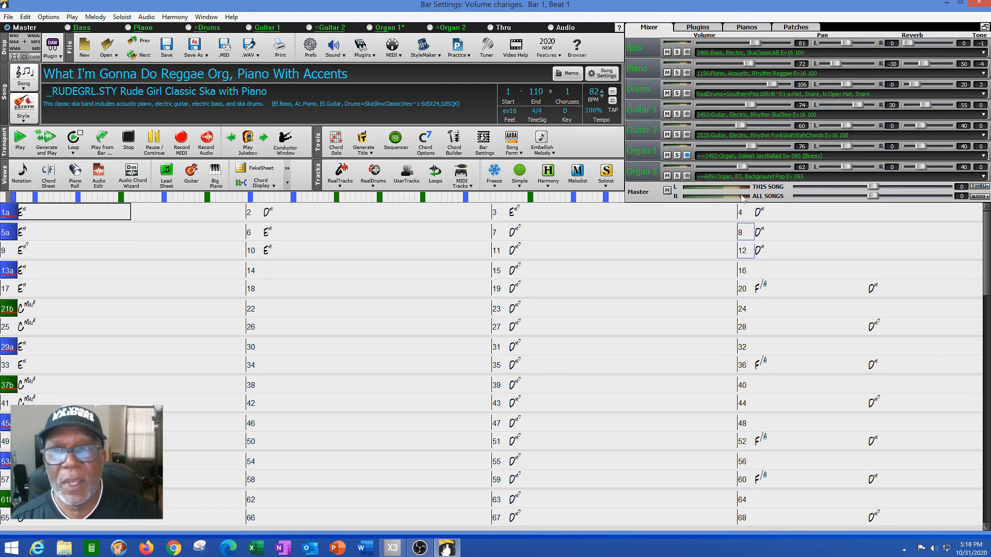
pyautogui.moveTo(755, 46)
pyautogui.mouseDown()
pyautogui.moveTo(778, 48)
pyautogui.moveTo(753, 50)
pyautogui.mouseUp()
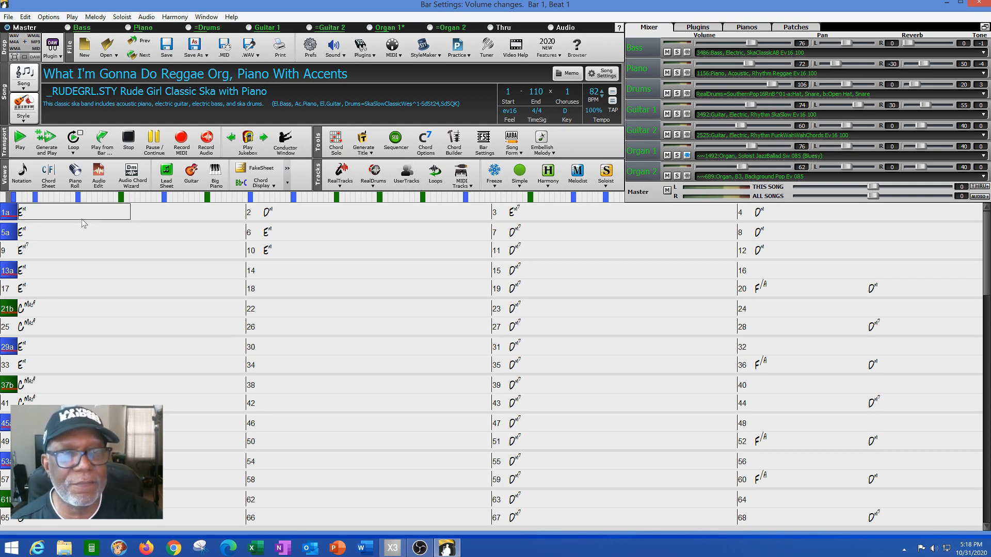
# Examine the instrument volume changes in bar 1's settings, and play the song from bar 1 until bar 18.
pyautogui.rightClick(51, 214)
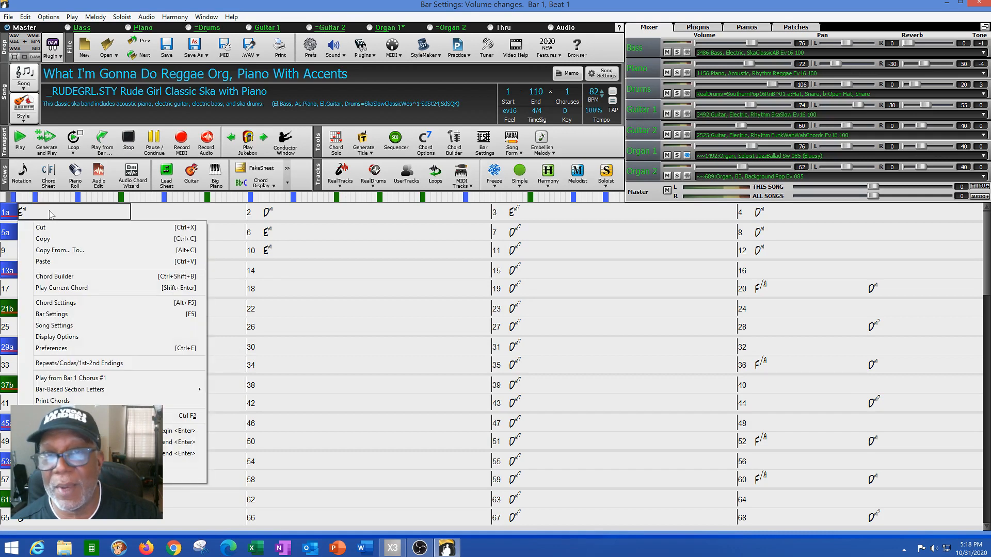
pyautogui.click(72, 315)
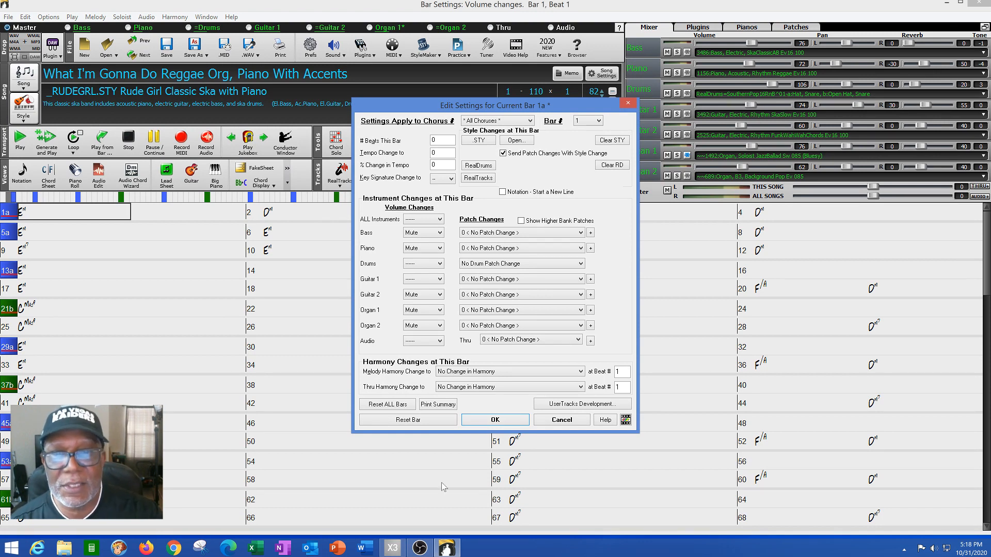
pyautogui.click(561, 418)
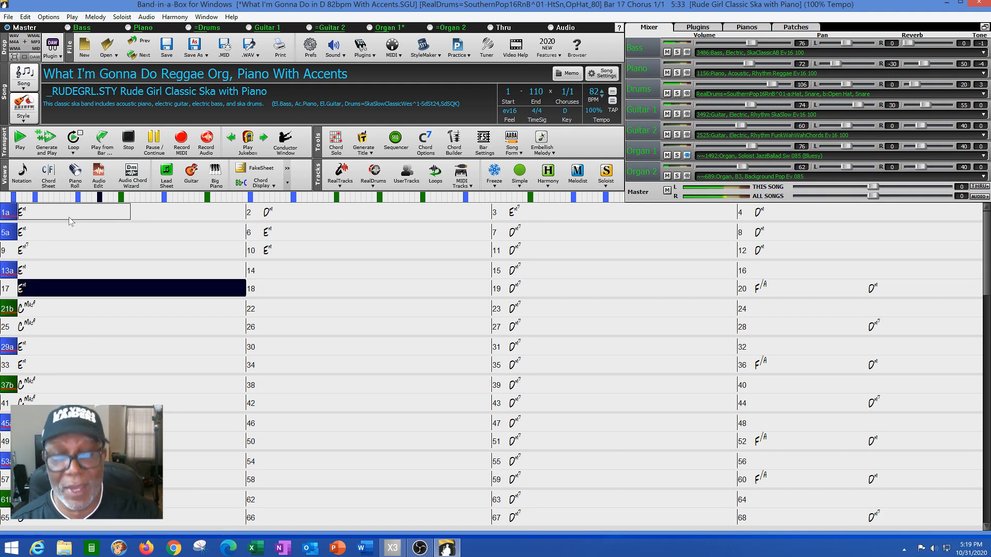
pyautogui.click(133, 142)
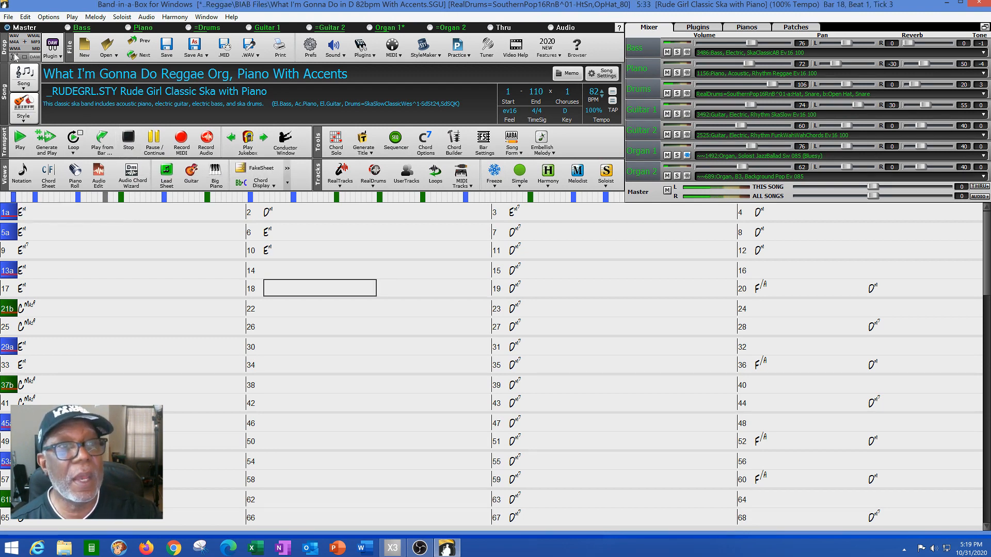
# Reopen the recent song What I'm Gonna Do in G.SGU, discarding the changes to the current song.
pyautogui.click(9, 17)
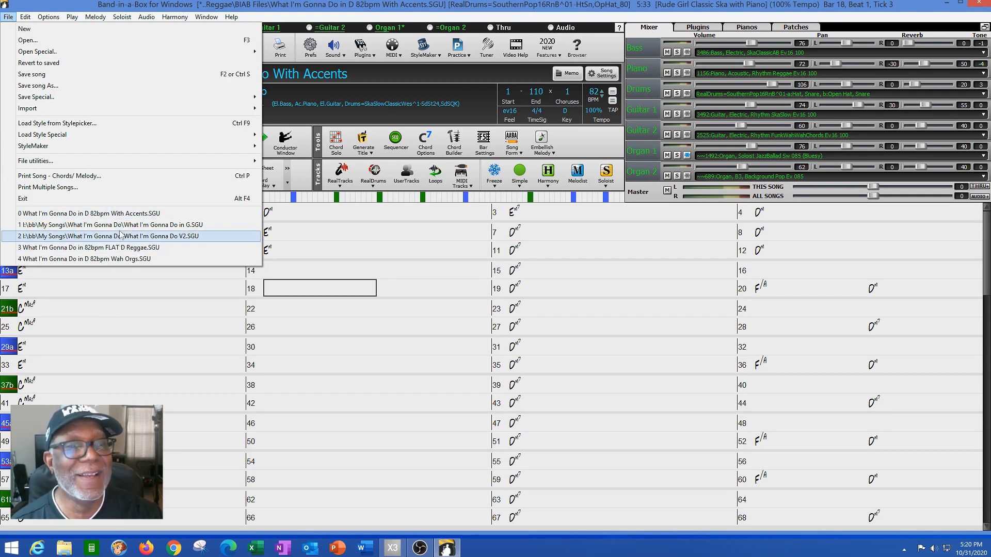
pyautogui.click(122, 227)
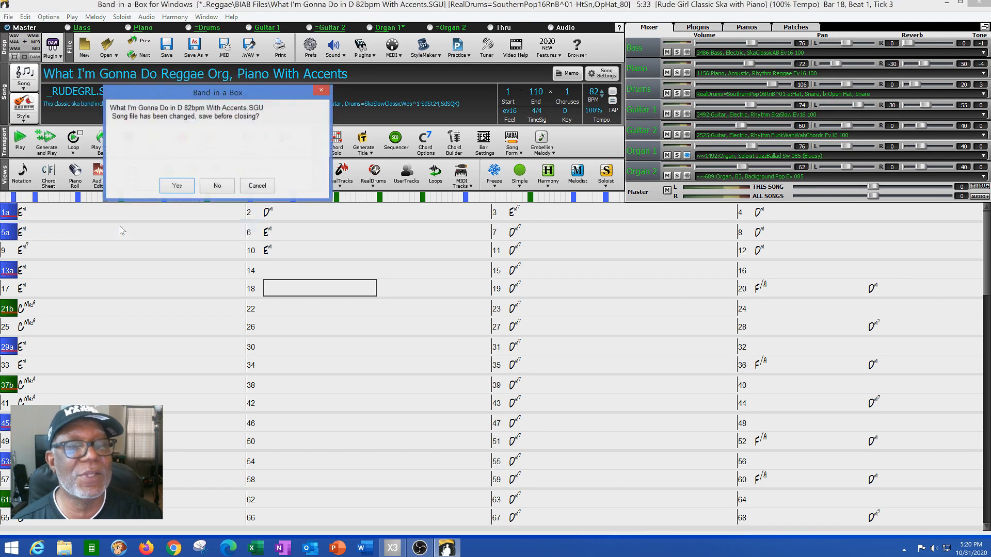
pyautogui.click(209, 187)
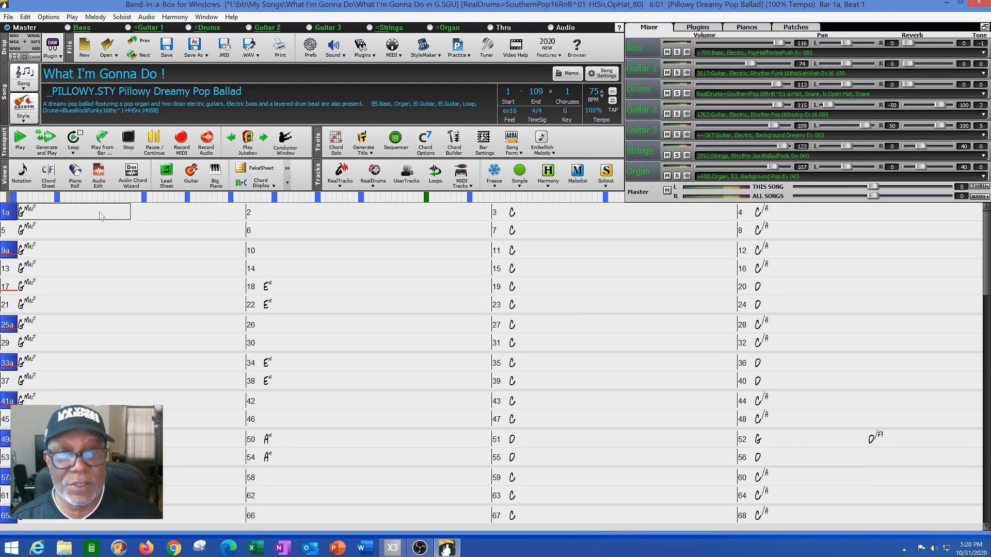
# Play the G version from the beginning, stop at bar 3 and minimize the program to the desktop.
pyautogui.press('space')
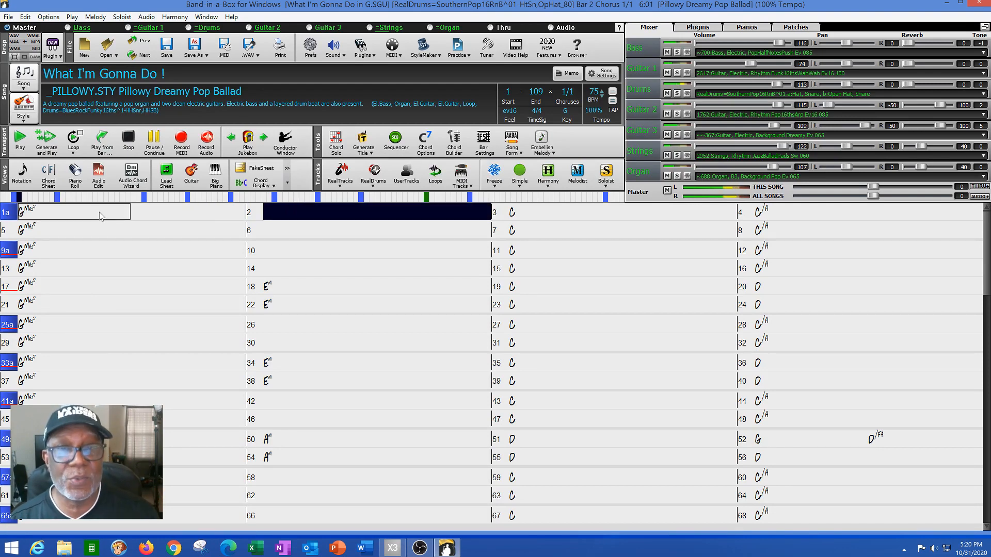
pyautogui.click(129, 138)
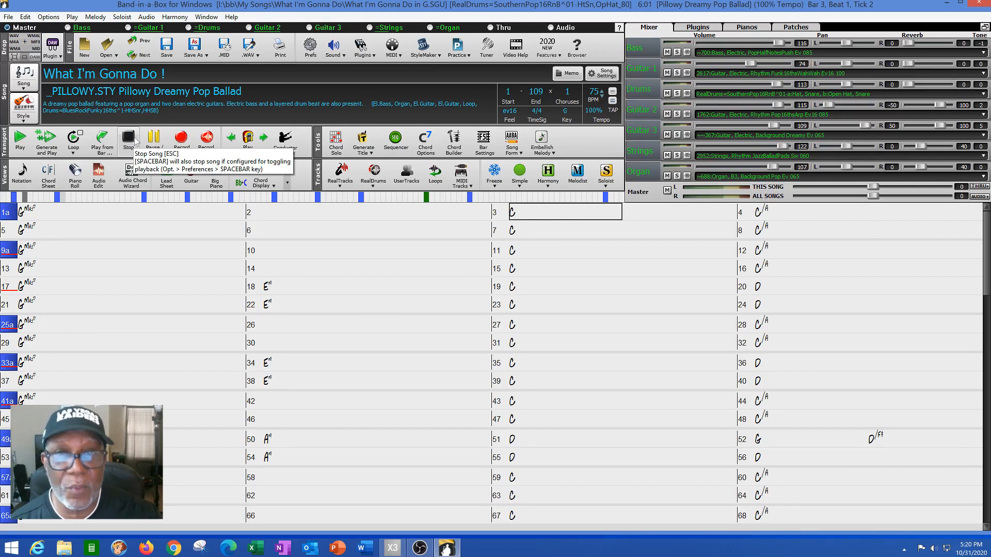
pyautogui.click(947, 3)
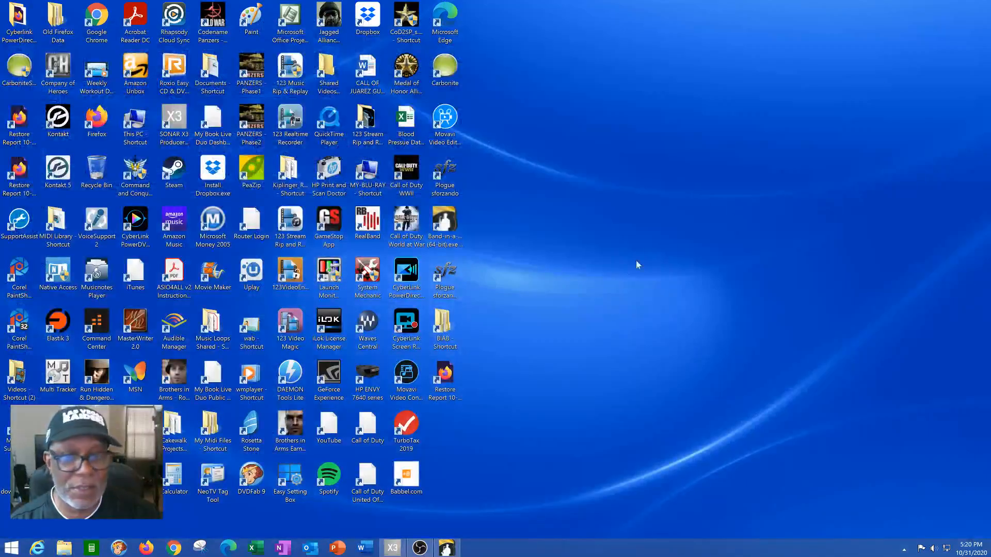
# Switch to SONAR X3, play What I'm Gonna Do in G5 from about bar 15, and stop playback.
pyautogui.click(392, 548)
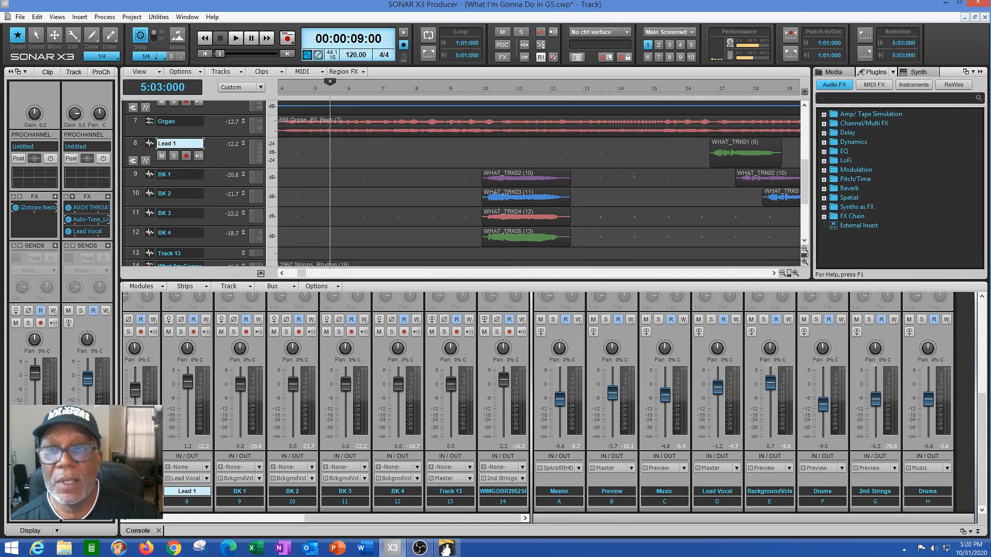
pyautogui.click(675, 162)
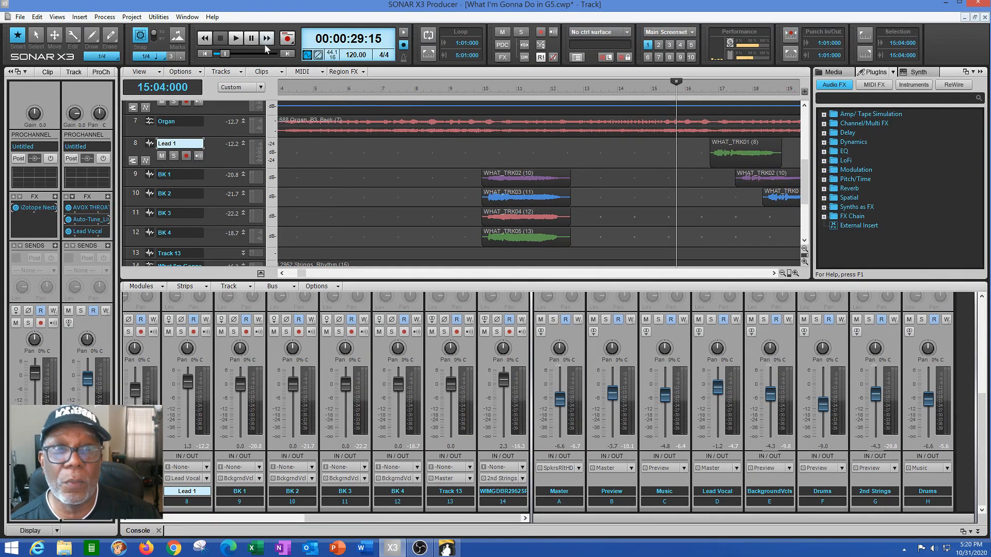
pyautogui.click(237, 39)
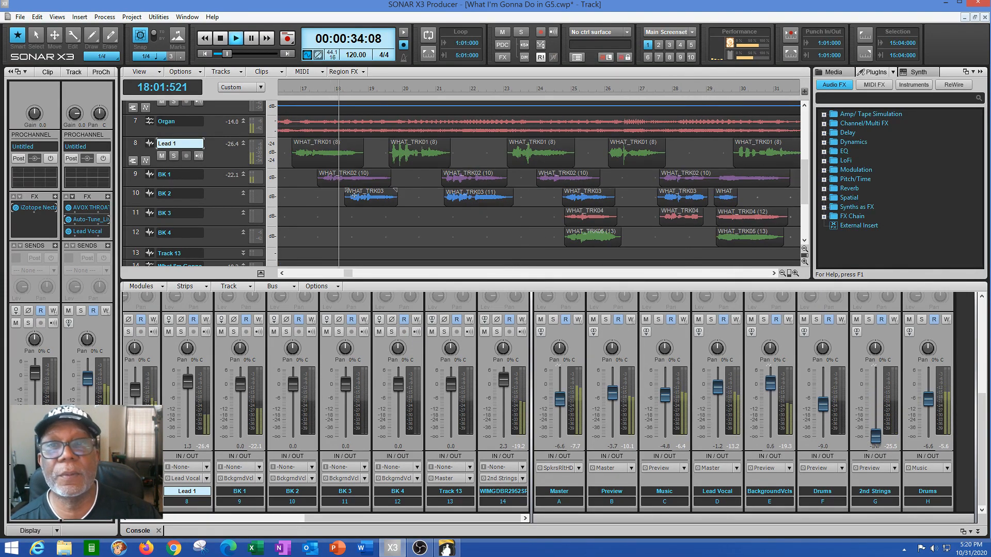
pyautogui.click(221, 42)
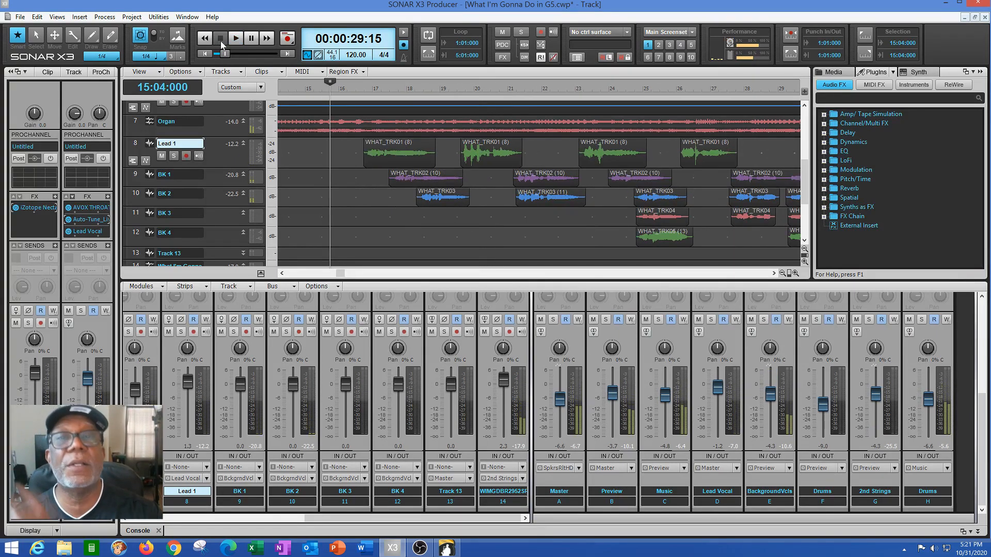
# Open the recent project What I'm Gonna Do New Reggae 3 No Automation.cwp and play it with the Drums bus soloed.
pyautogui.click(20, 17)
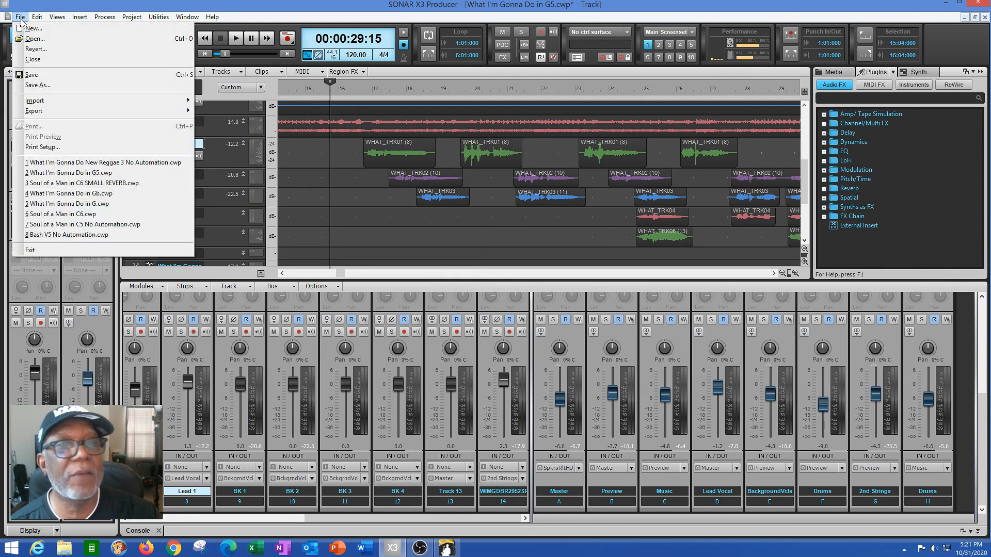
pyautogui.click(119, 162)
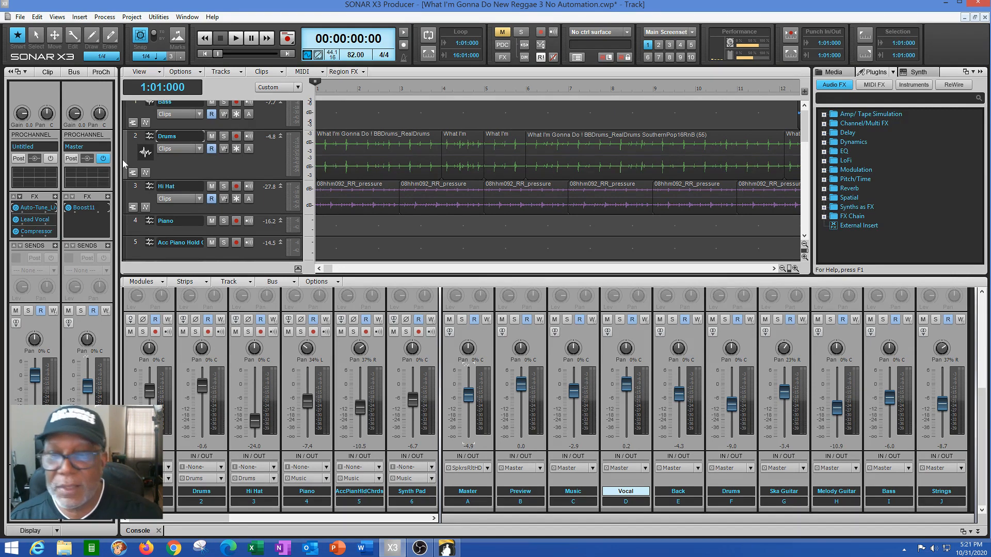
pyautogui.click(716, 354)
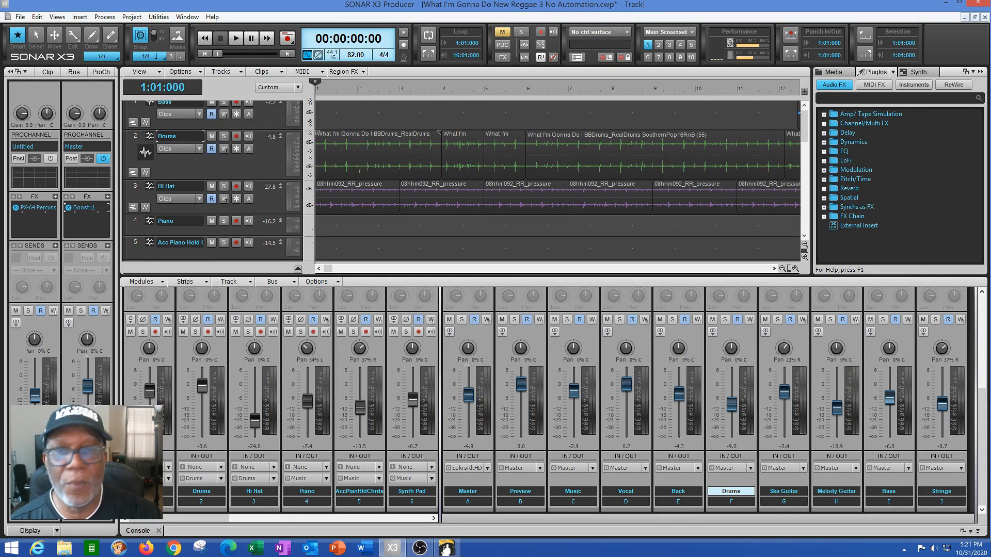
pyautogui.click(724, 320)
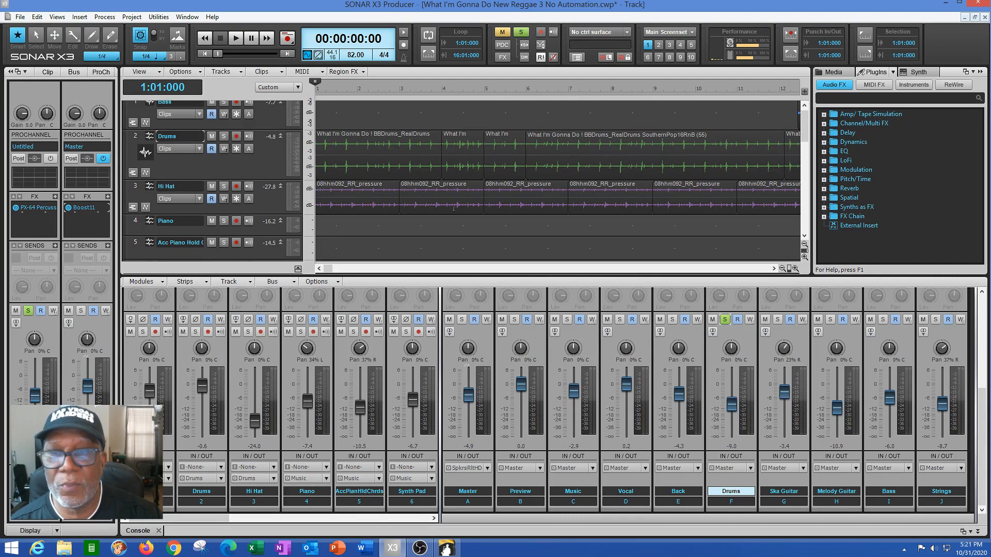
pyautogui.click(235, 38)
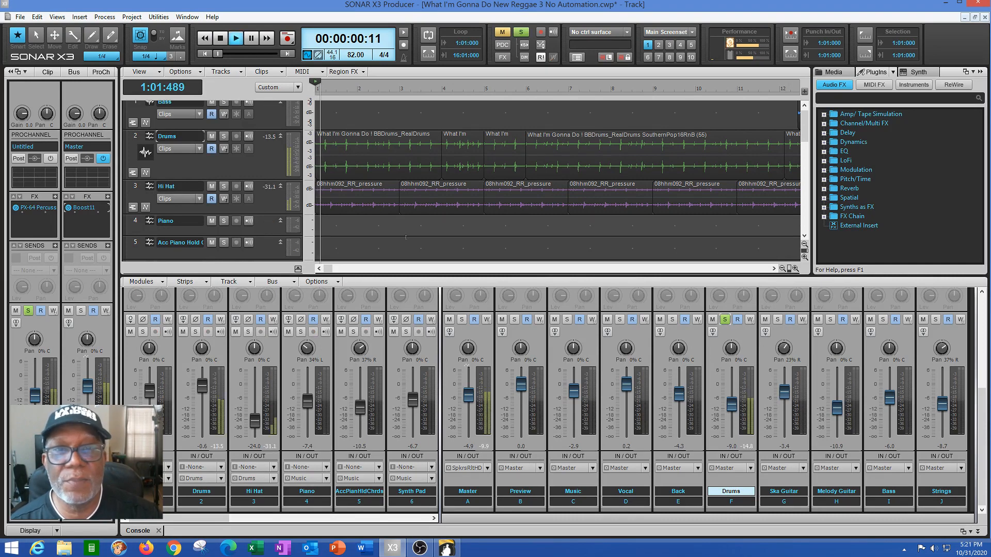
# Examine the equalizer in the Drums bus's PX-64 Percussion Strip, close it, unsolo the bus and stop playback.
pyautogui.doubleClick(37, 208)
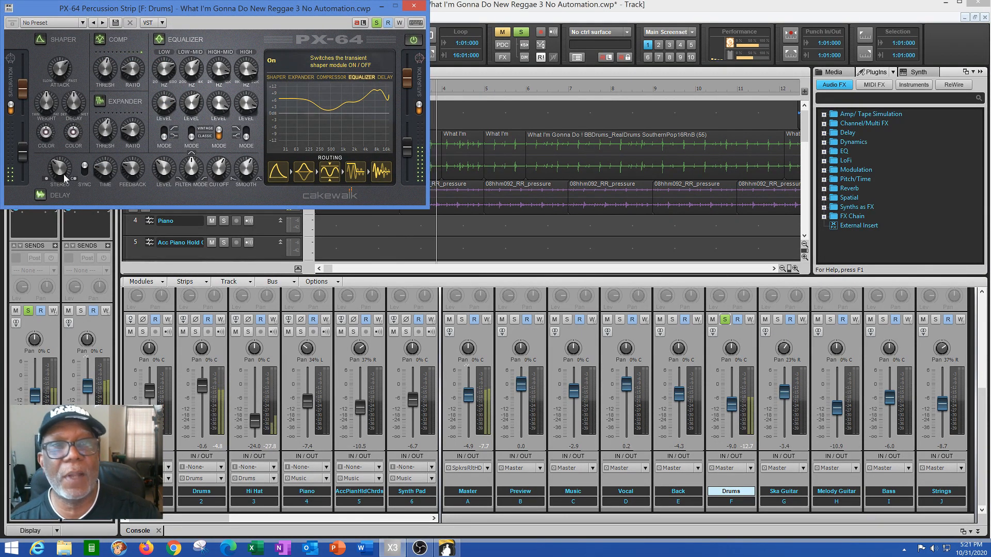
pyautogui.moveTo(246, 70)
pyautogui.mouseDown()
pyautogui.moveTo(246, 88)
pyautogui.moveTo(238, 71)
pyautogui.mouseUp()
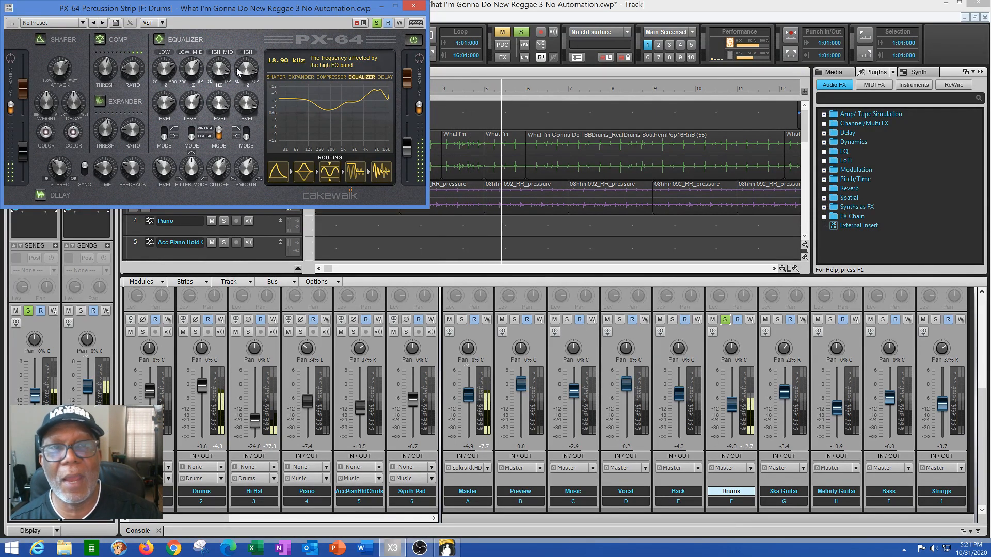
pyautogui.click(413, 6)
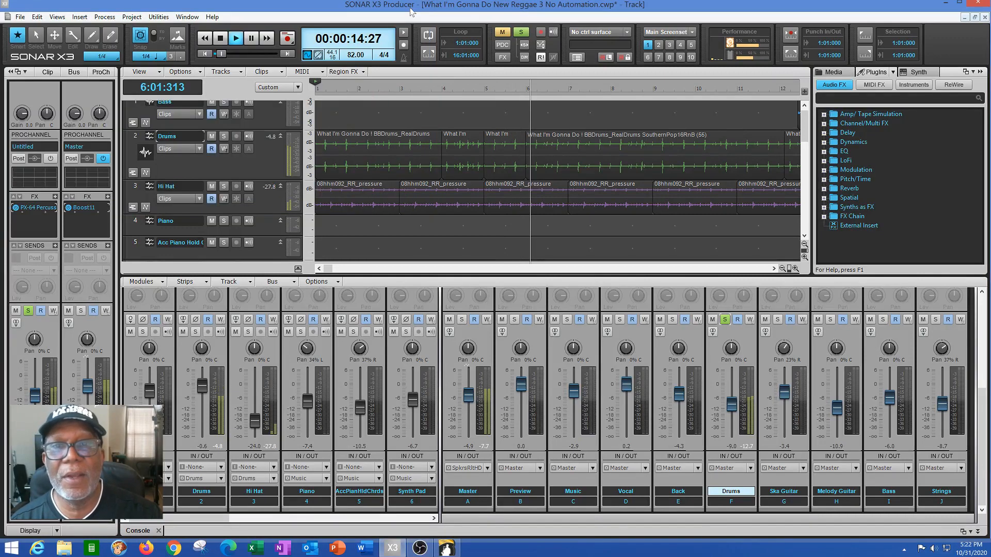
pyautogui.click(726, 320)
pyautogui.click(220, 39)
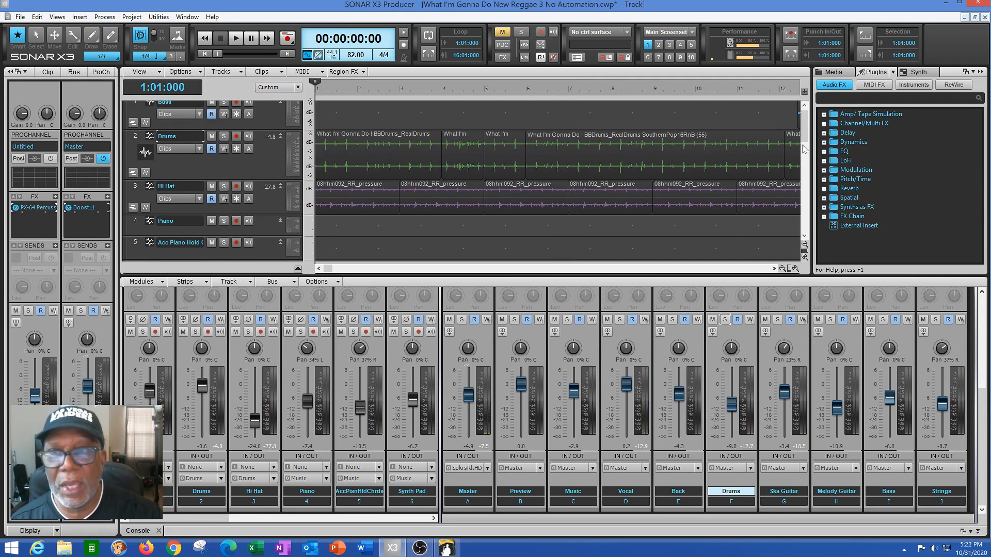
# Listen to the Hi Hat track soloed from bar 2, then stop playback and remove its solo.
pyautogui.moveTo(807, 138); pyautogui.dragTo(779, 130)
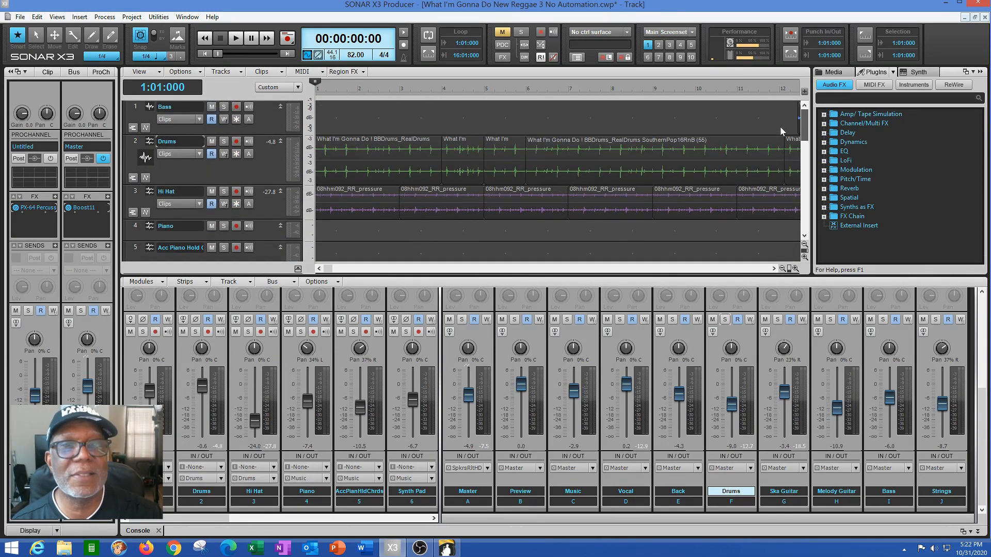
pyautogui.click(363, 236)
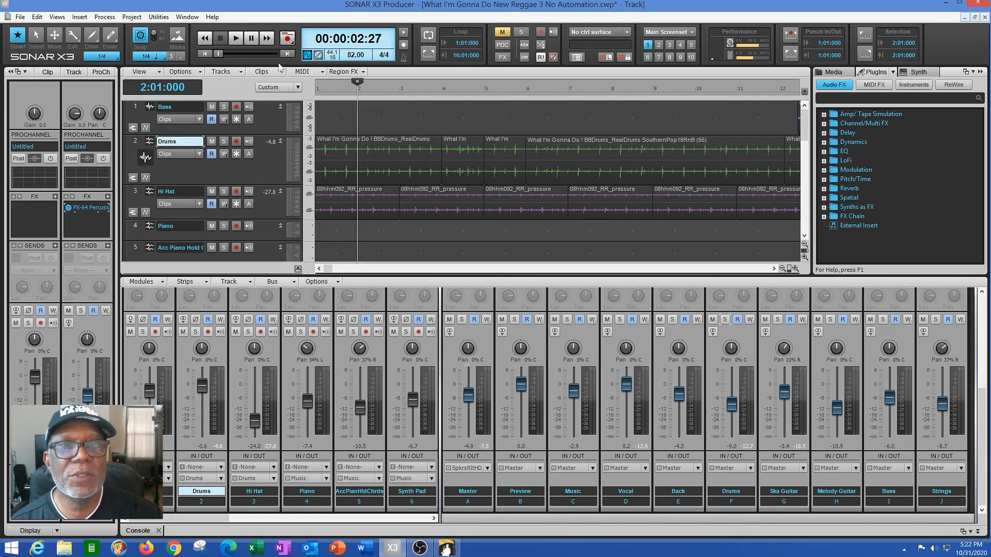
pyautogui.click(223, 191)
pyautogui.click(236, 44)
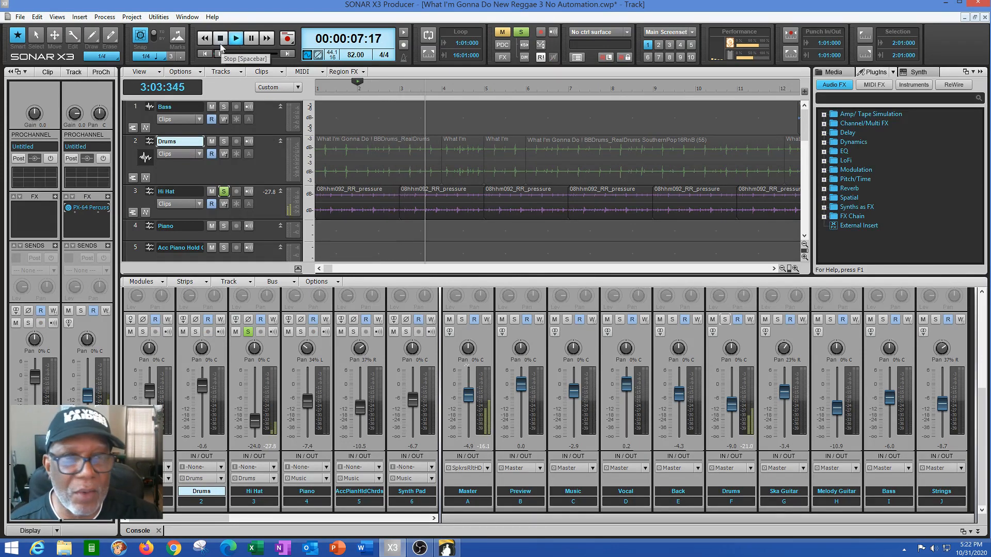
pyautogui.click(220, 38)
pyautogui.click(224, 192)
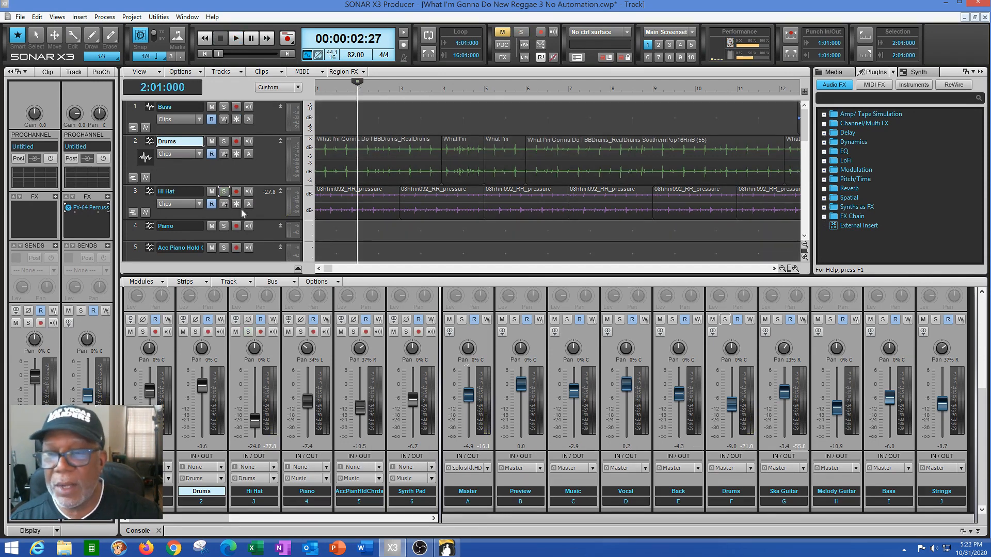
# Solo the Ska Guitar bus and play it from bar 2.
pyautogui.click(769, 351)
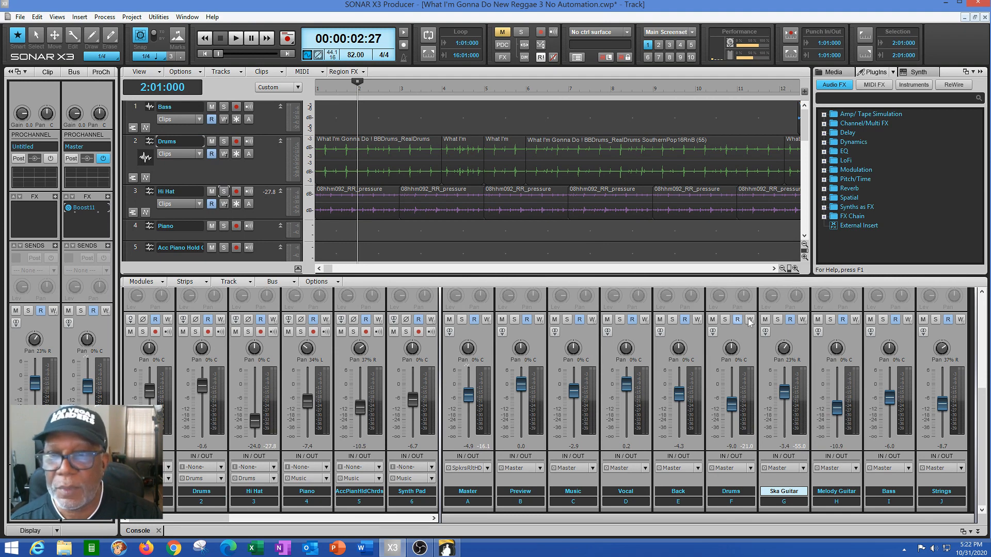
pyautogui.click(778, 320)
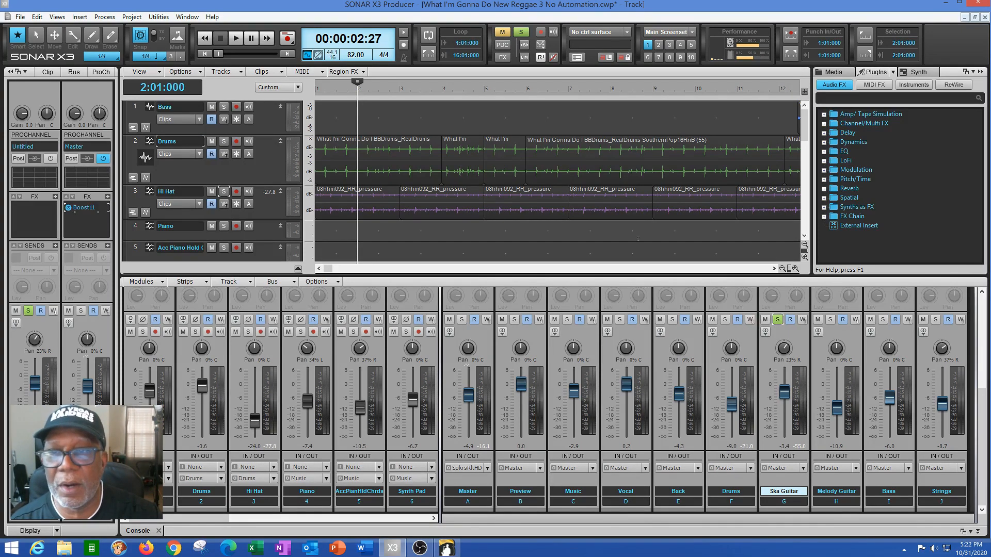
pyautogui.click(235, 40)
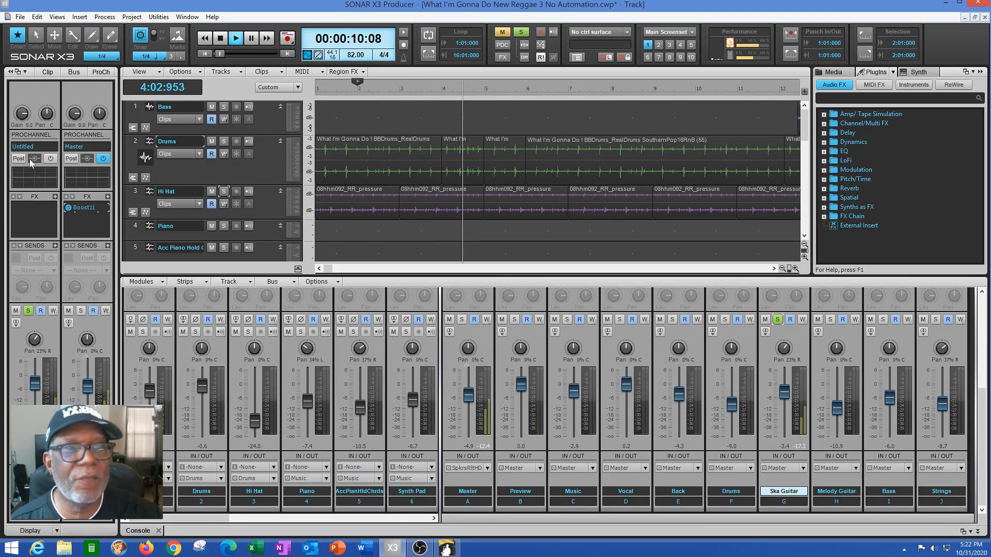
pyautogui.click(272, 172)
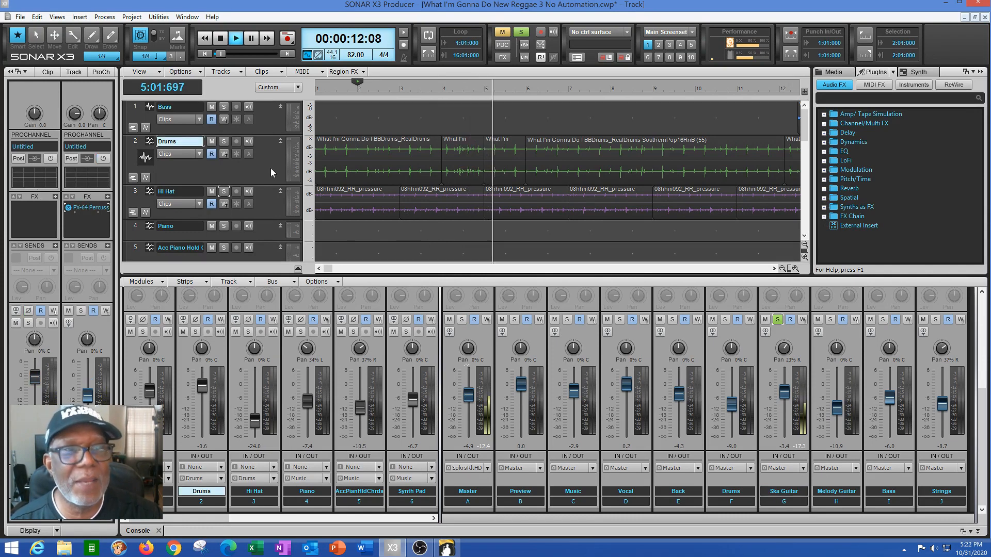
pyautogui.click(765, 338)
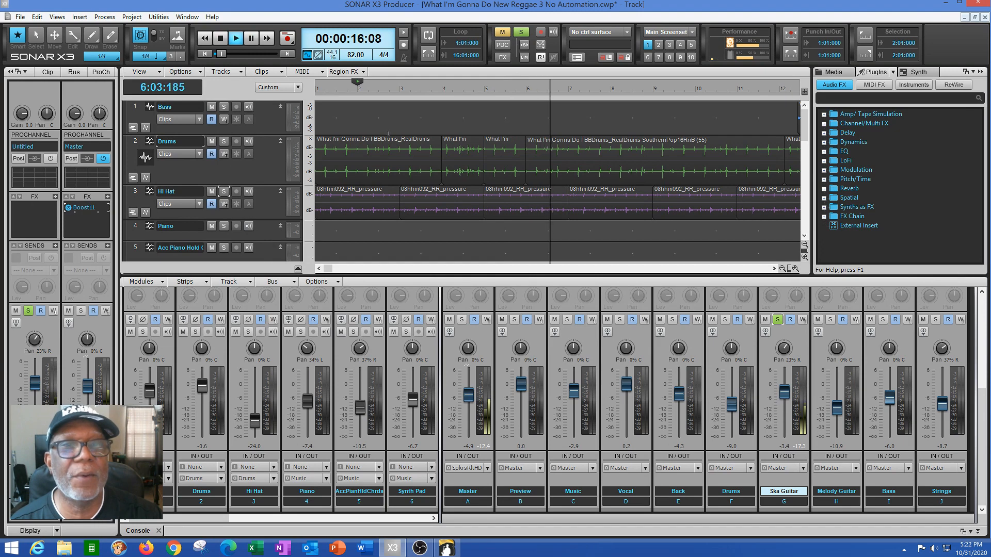
# Select the Guitar SKA track and open its BREVERB 2 effect to view the Hall reverb settings.
pyautogui.moveTo(804, 140); pyautogui.dragTo(813, 164)
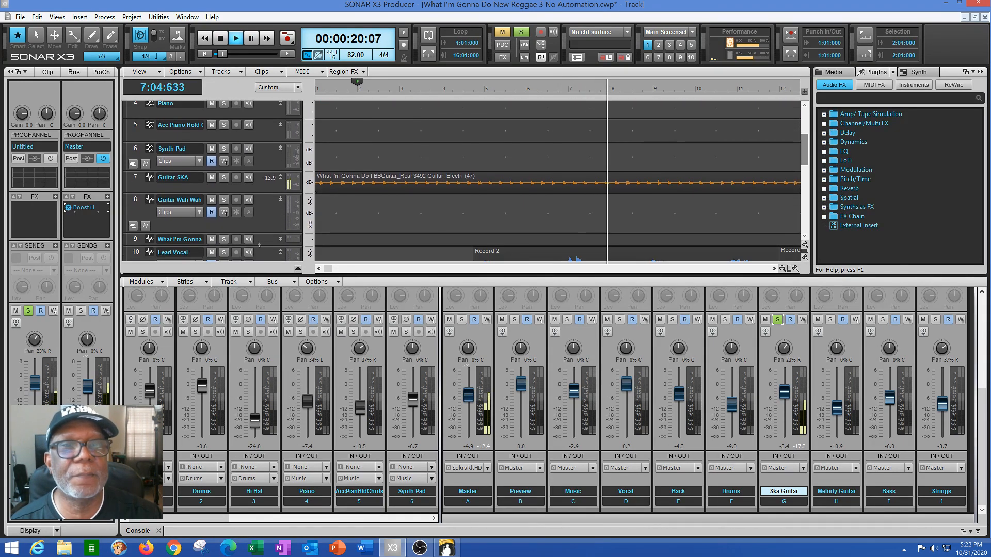
pyautogui.click(260, 184)
pyautogui.doubleClick(38, 208)
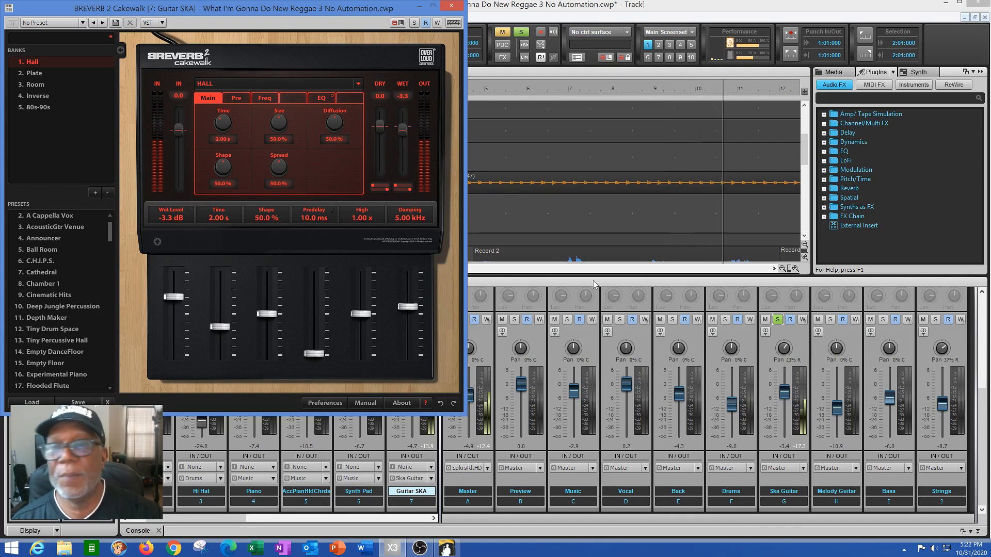
# Compare the Ska Guitar bus in the full mix and soloed, move the reverb window aside, and stop playback.
pyautogui.click(778, 321)
pyautogui.click(779, 321)
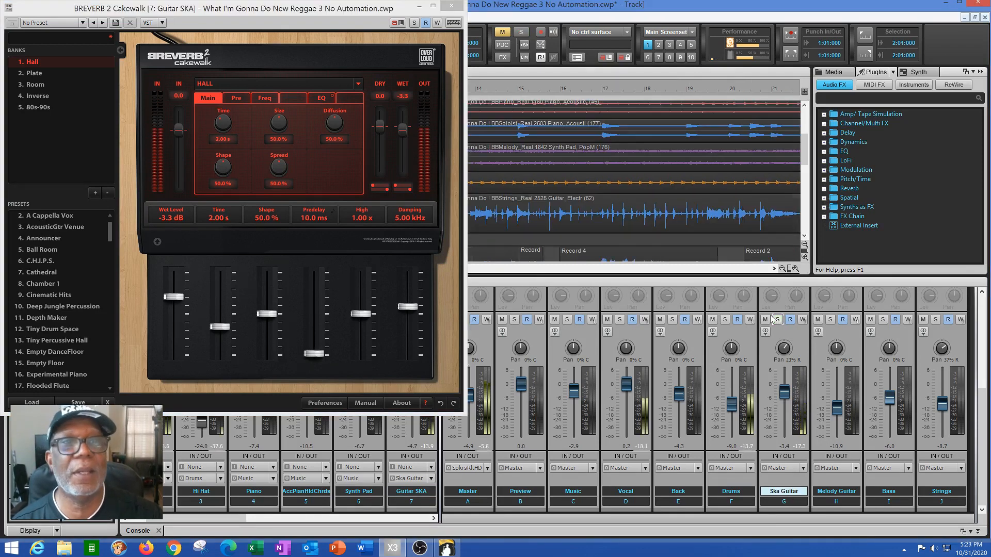
pyautogui.click(778, 320)
pyautogui.moveTo(375, 10); pyautogui.dragTo(749, 145)
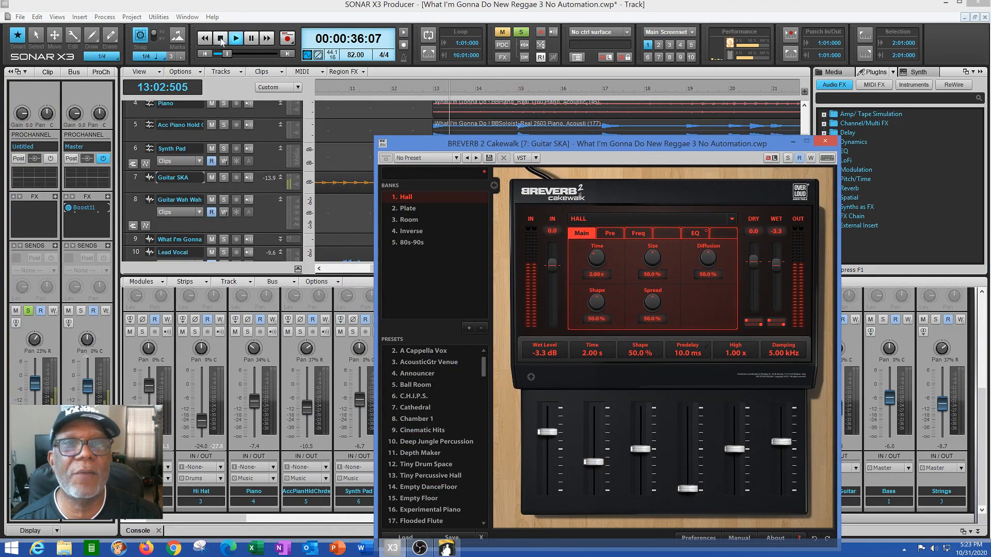
pyautogui.click(221, 39)
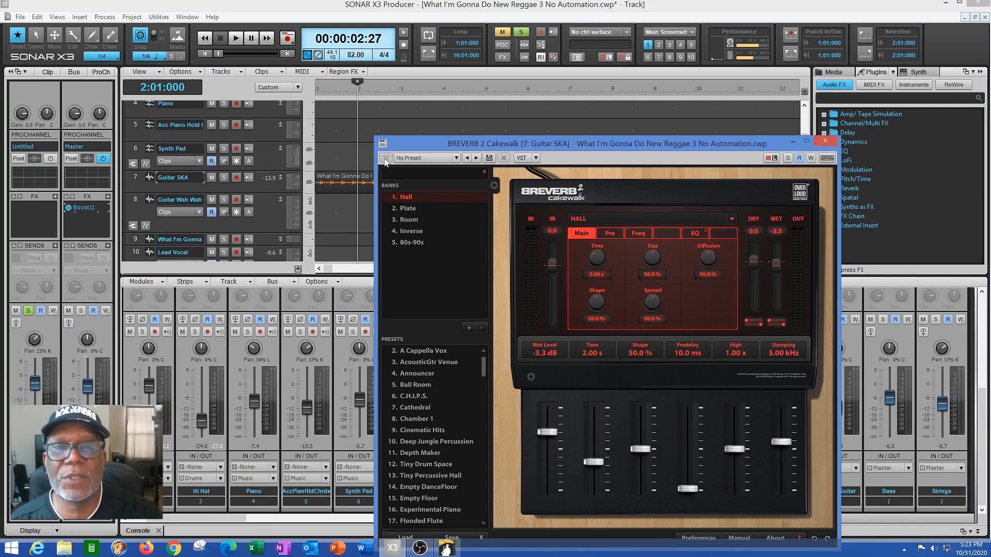
# Replay the soloed ska guitar from bar 2 while watching its reverb, then stop playback and close BREVERB 2.
pyautogui.click(238, 44)
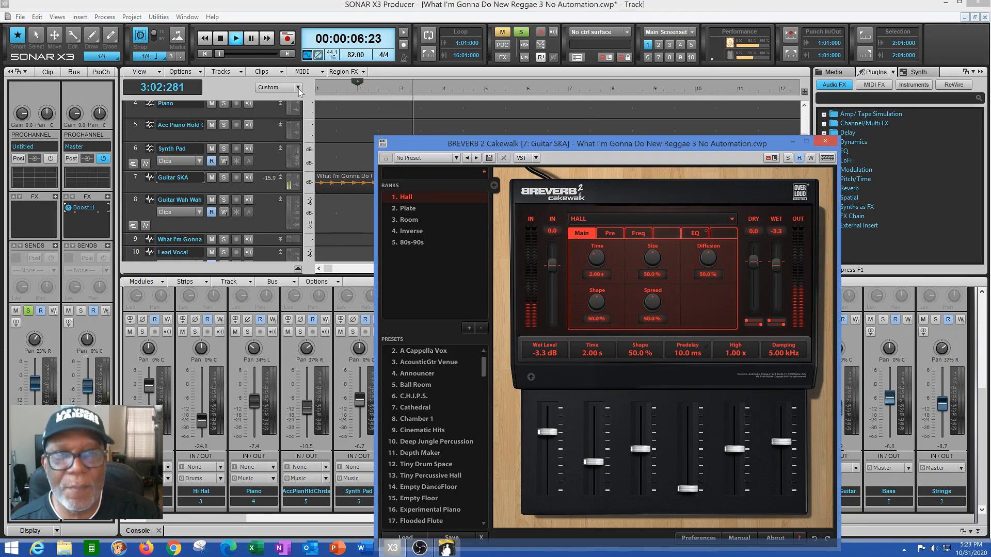
pyautogui.click(221, 41)
pyautogui.click(221, 42)
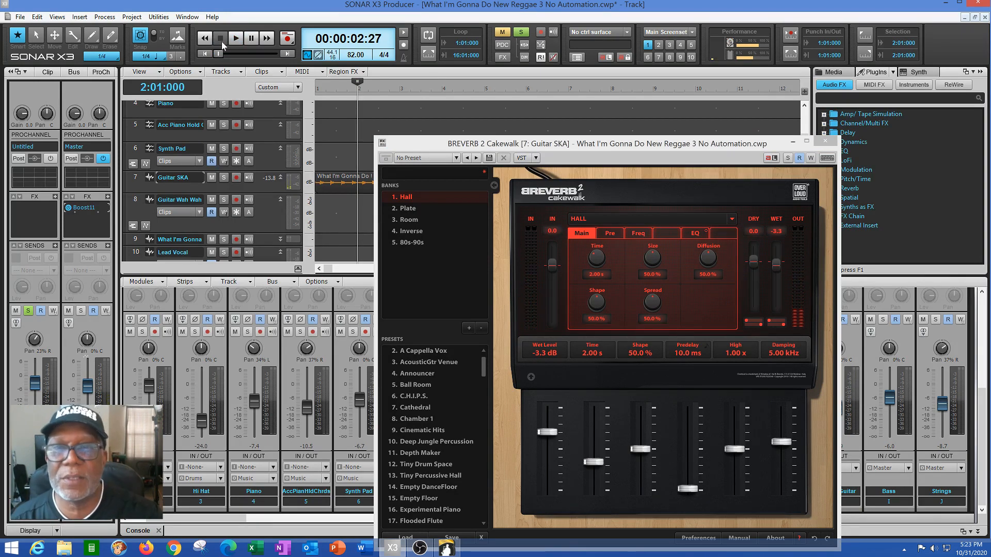
pyautogui.click(831, 144)
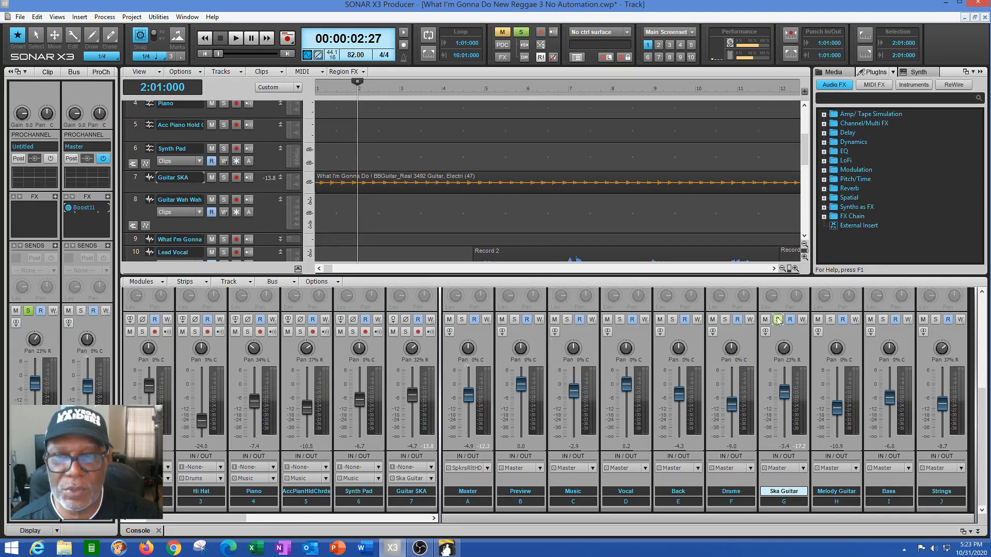
# Play the full mix from the beginning with no bus soloed, and pause in bar 4.
pyautogui.click(205, 55)
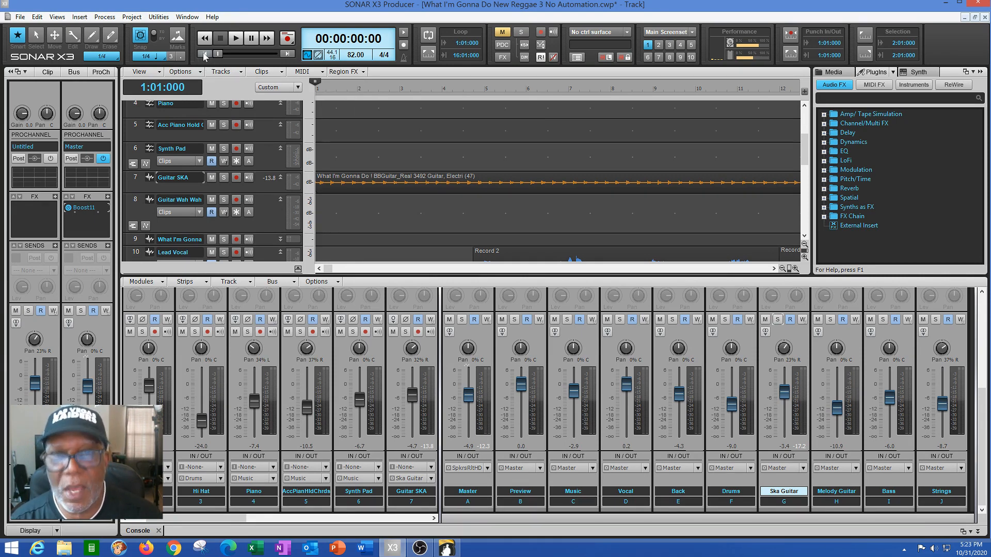
pyautogui.click(235, 40)
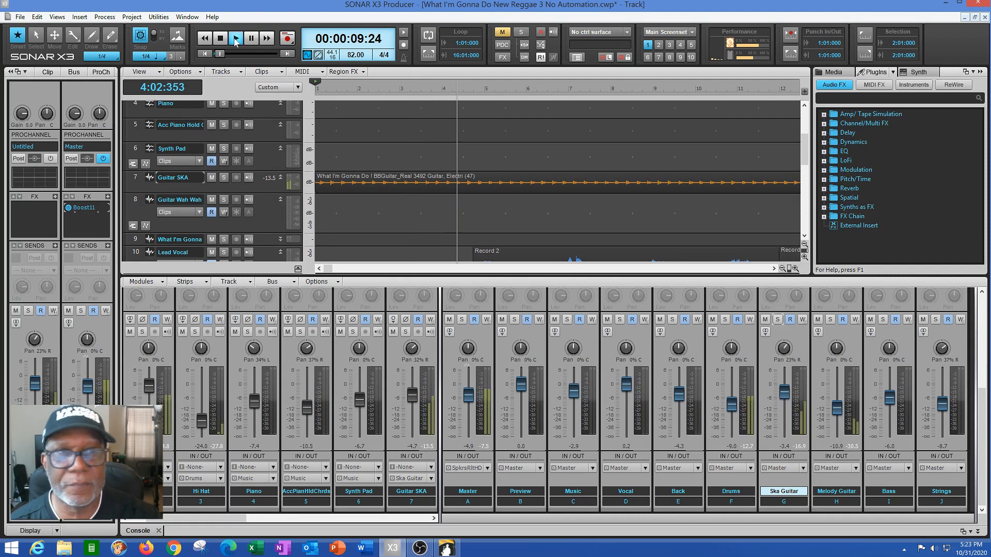
pyautogui.click(251, 39)
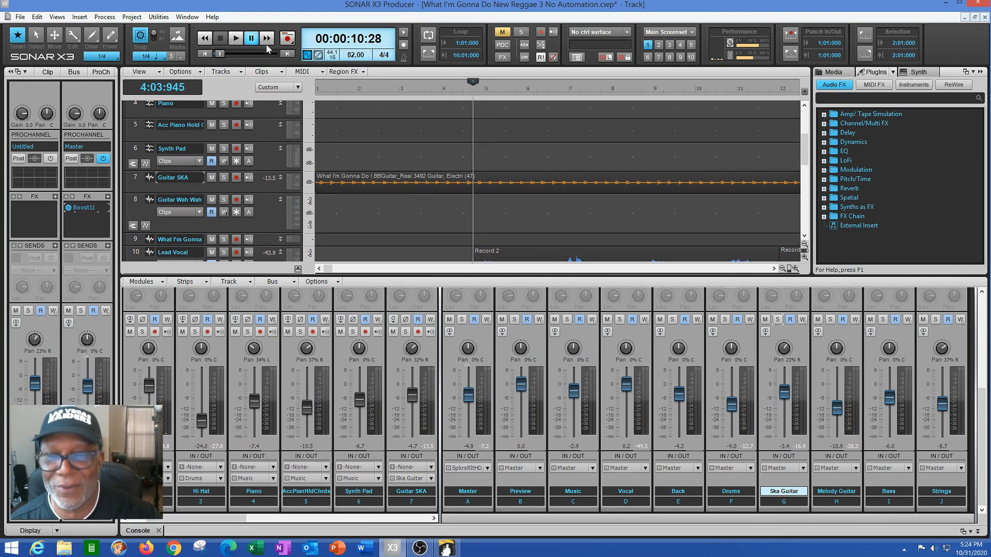
# Open the Auto-Tune Live effect on the Vocal bus to view its pitch correction settings.
pyautogui.click(608, 356)
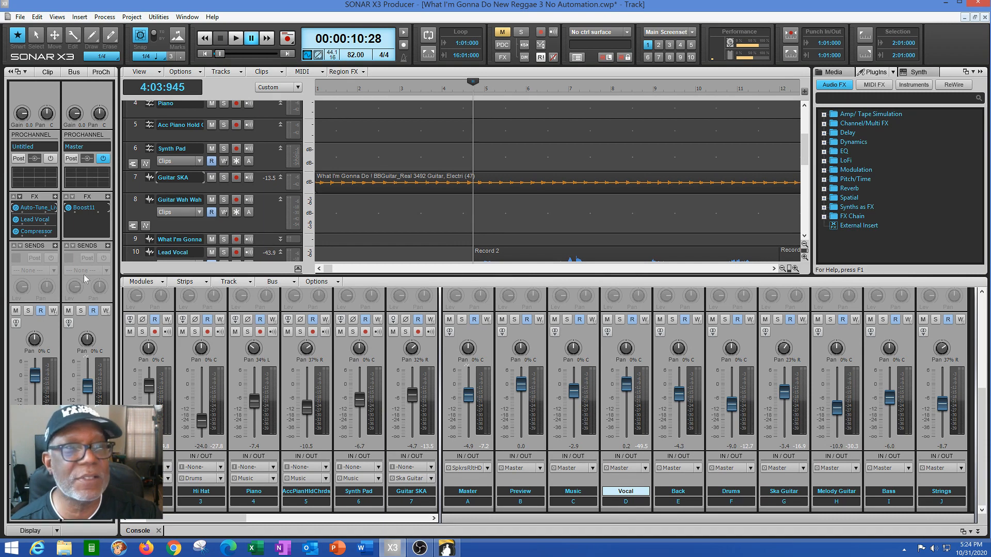
pyautogui.doubleClick(45, 209)
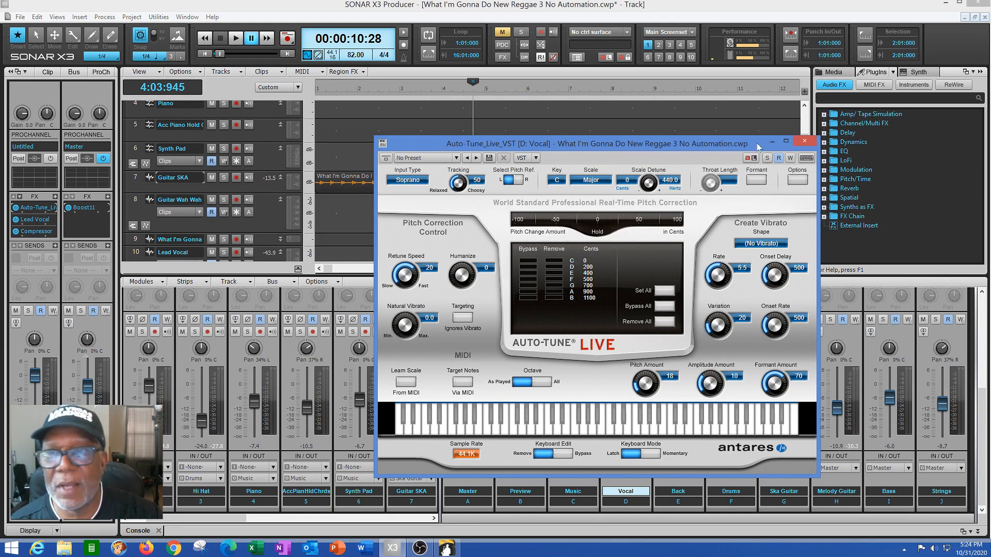
# Close the Auto-Tune Live window, compare the Vocal bus soloed and in the full mix from bar 4, and pause in bar 12.
pyautogui.click(804, 142)
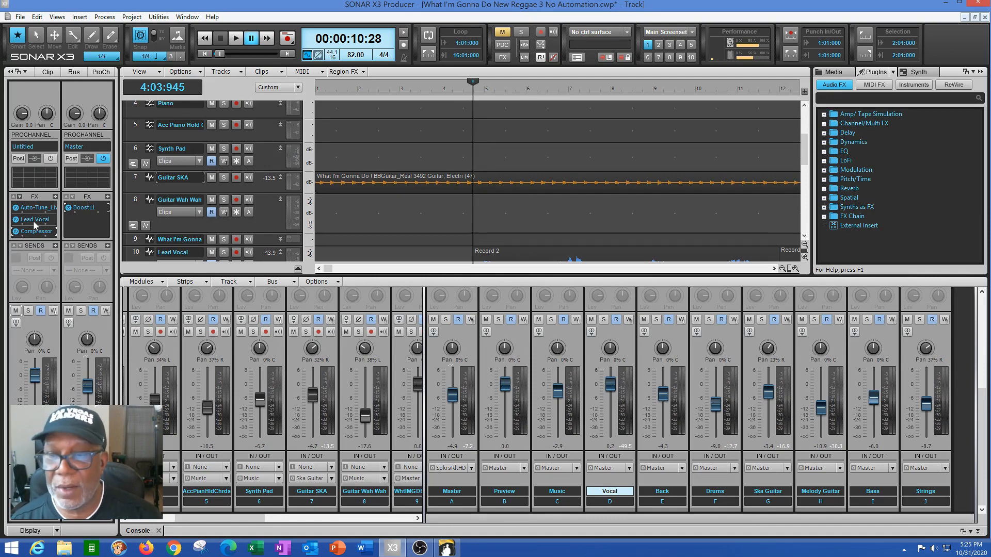
pyautogui.click(235, 39)
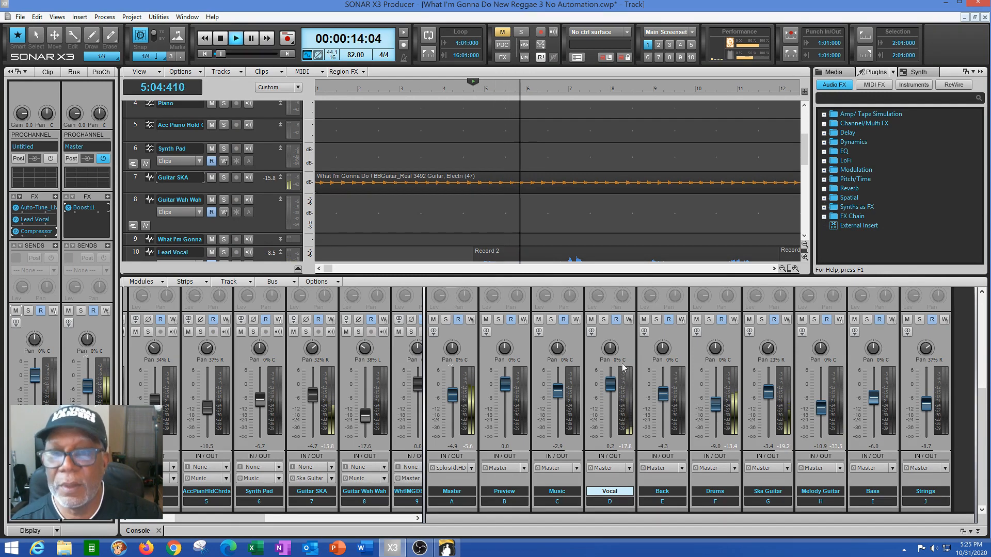
pyautogui.click(604, 320)
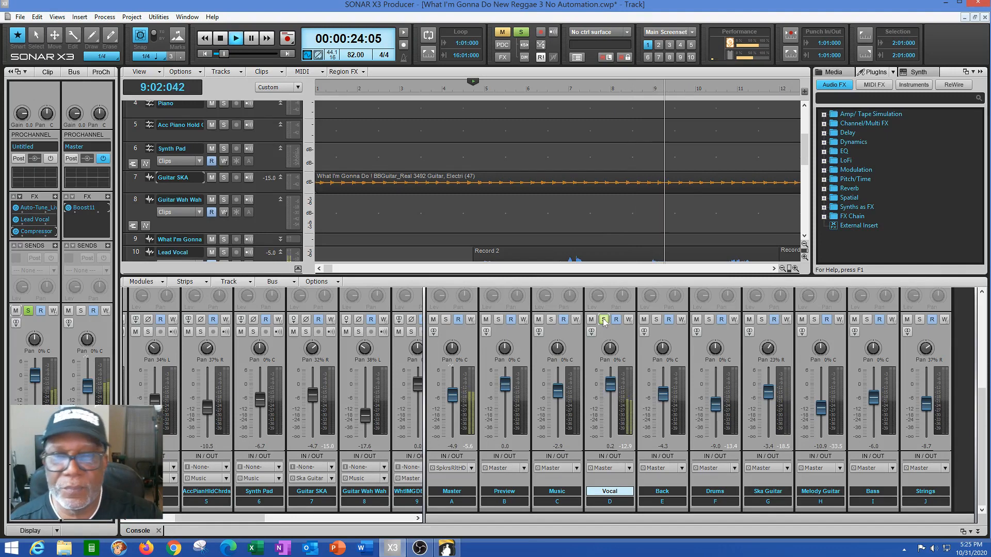
pyautogui.click(604, 321)
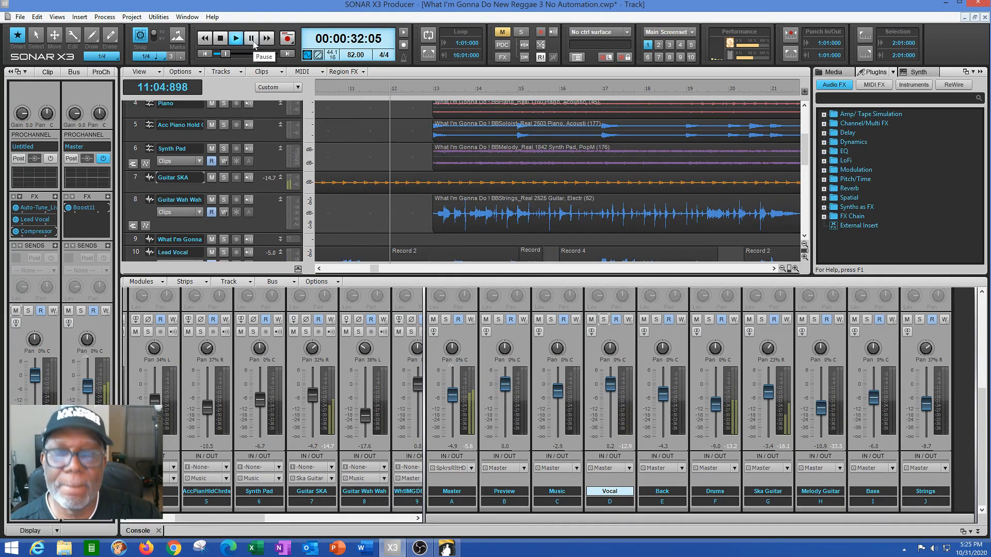
pyautogui.click(252, 39)
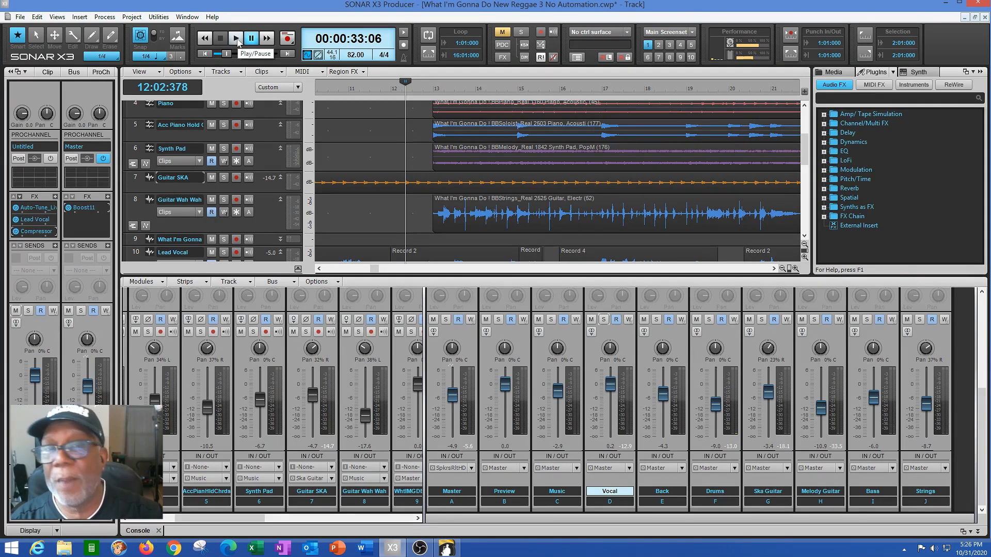
# Continue playing the full mix from bar 12 with no bus soloed, and stop playback in bar 37.
pyautogui.click(237, 42)
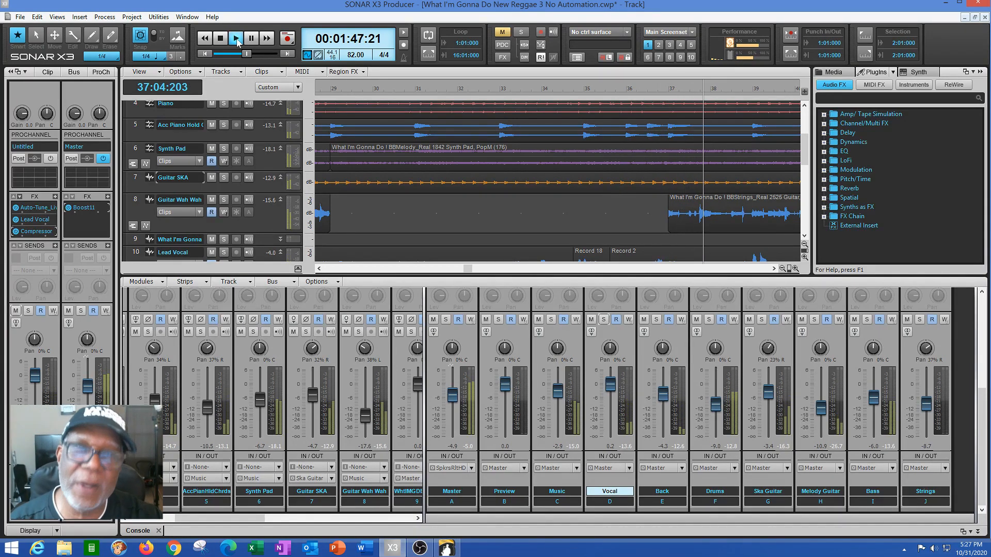
pyautogui.click(220, 38)
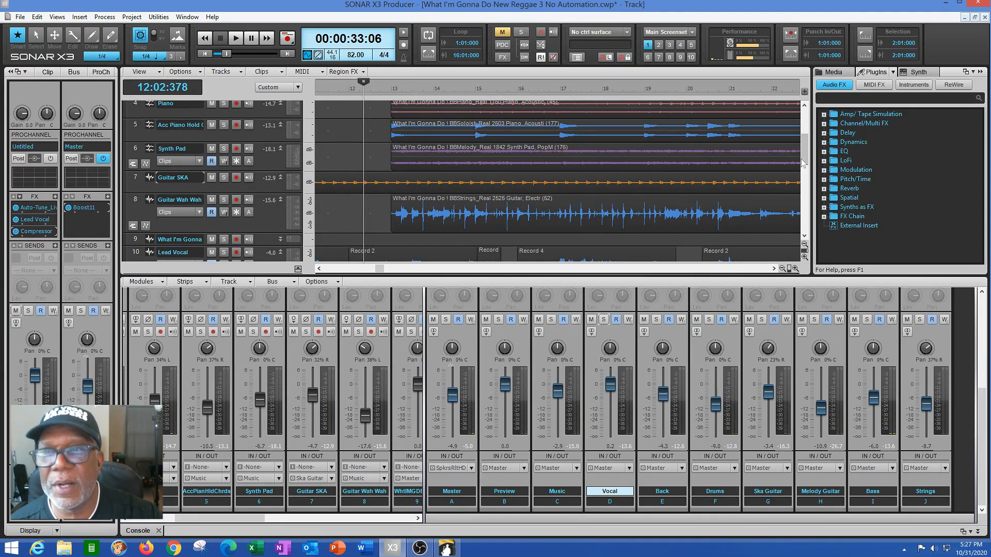
# Bring the organ solo and second strings tracks into view, play the full mix from 41:03:000, and stop after bar 61.
pyautogui.moveTo(807, 166); pyautogui.dragTo(808, 203)
pyautogui.moveTo(774, 269); pyautogui.dragTo(774, 269)
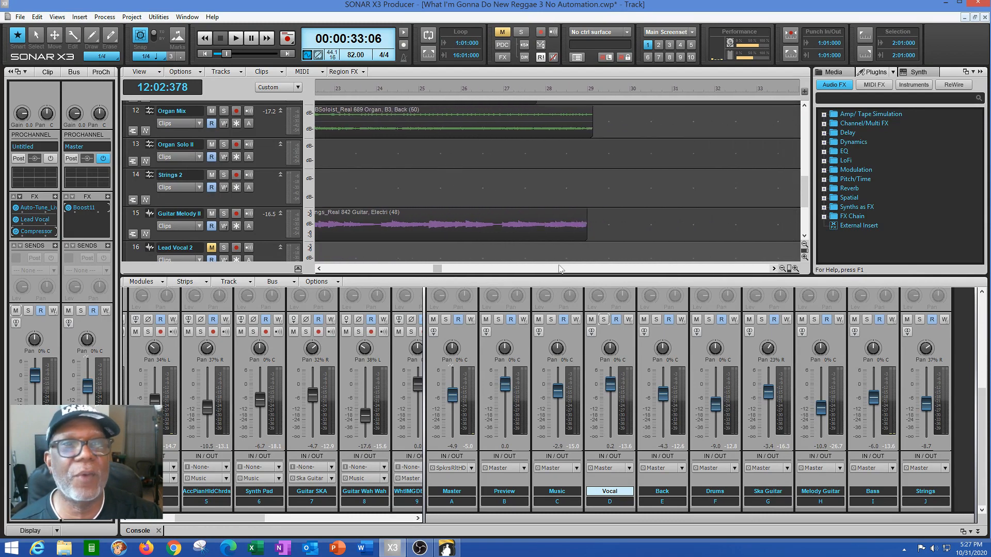
pyautogui.moveTo(775, 269); pyautogui.dragTo(774, 269)
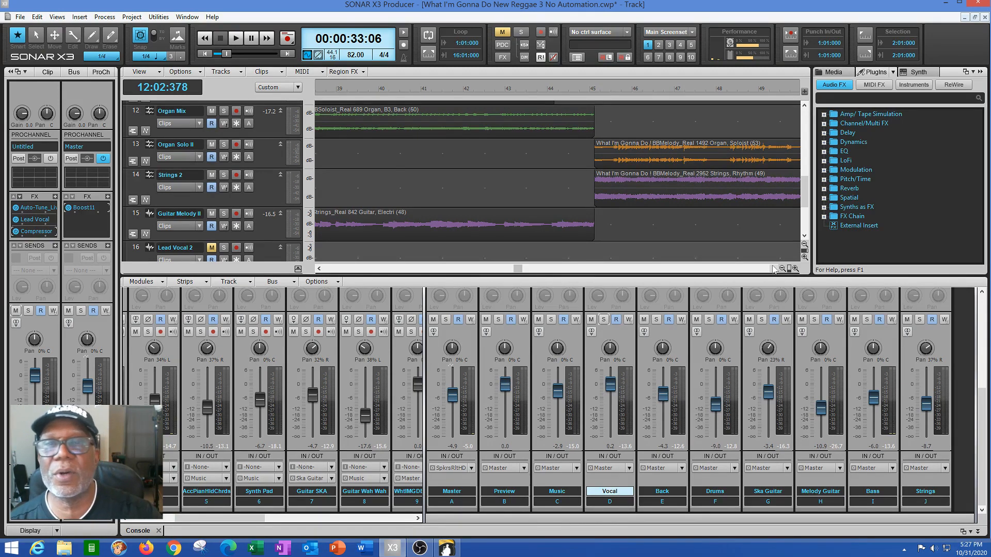
pyautogui.click(444, 169)
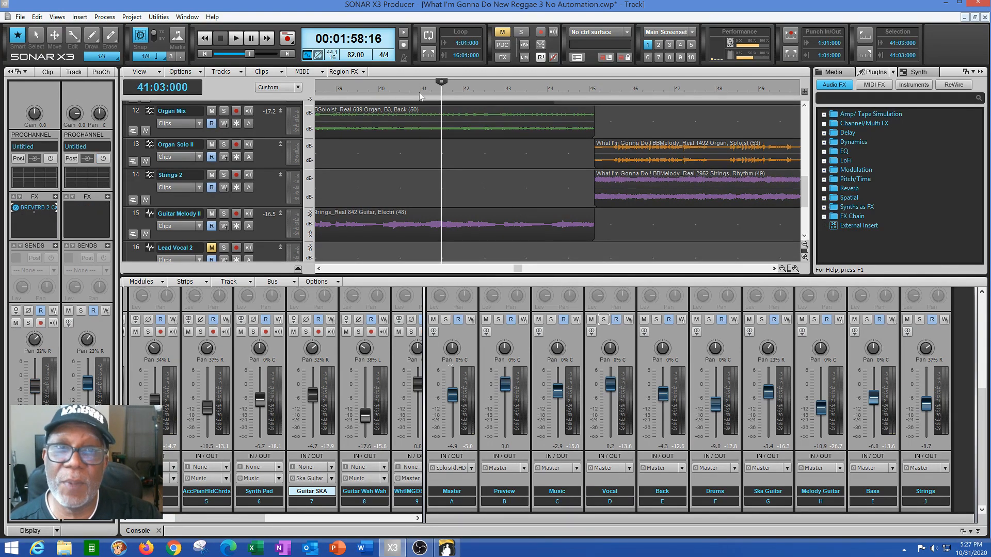
pyautogui.click(235, 38)
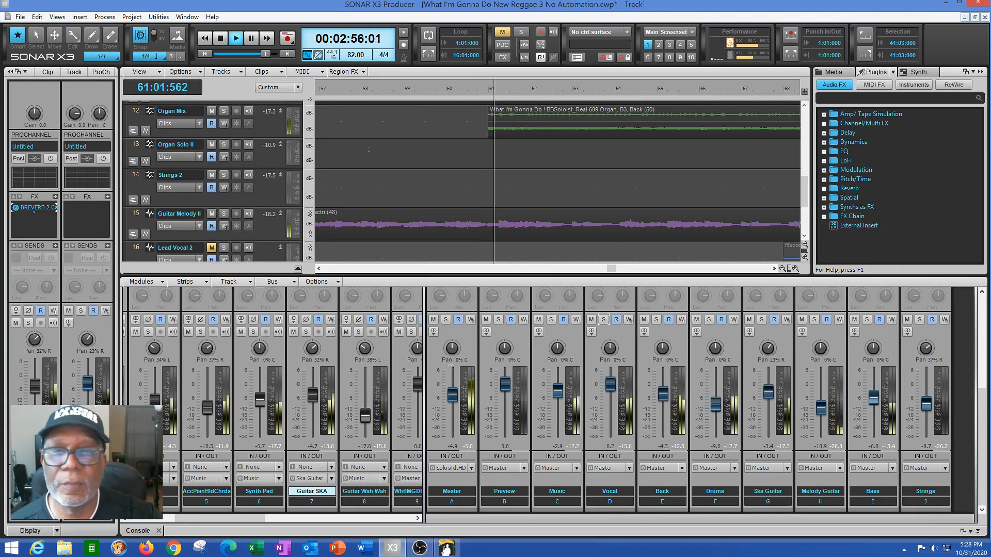
pyautogui.click(221, 39)
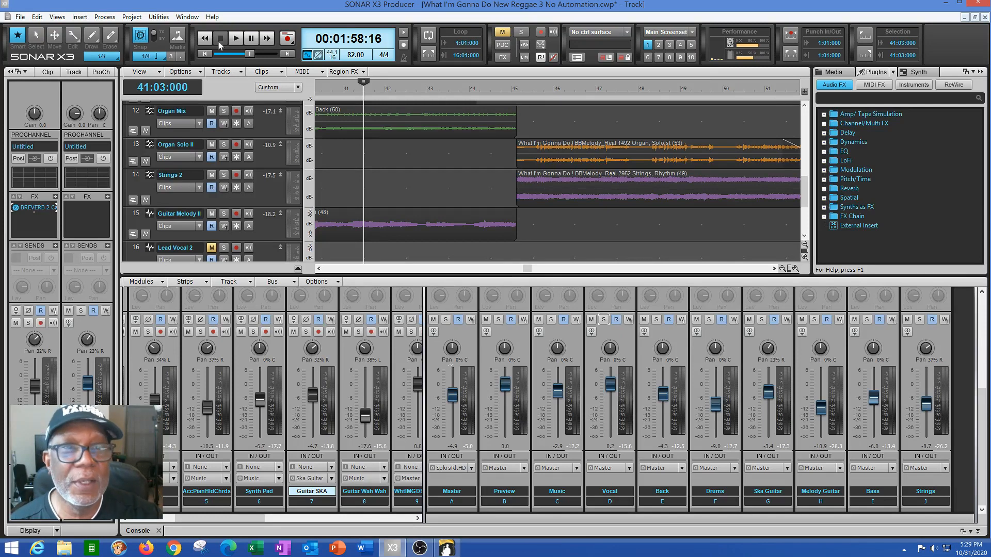
# Switch to the What I'm Gonna Do in G5 project, play it from 16:04:000, and stop in bar 20.
pyautogui.click(187, 17)
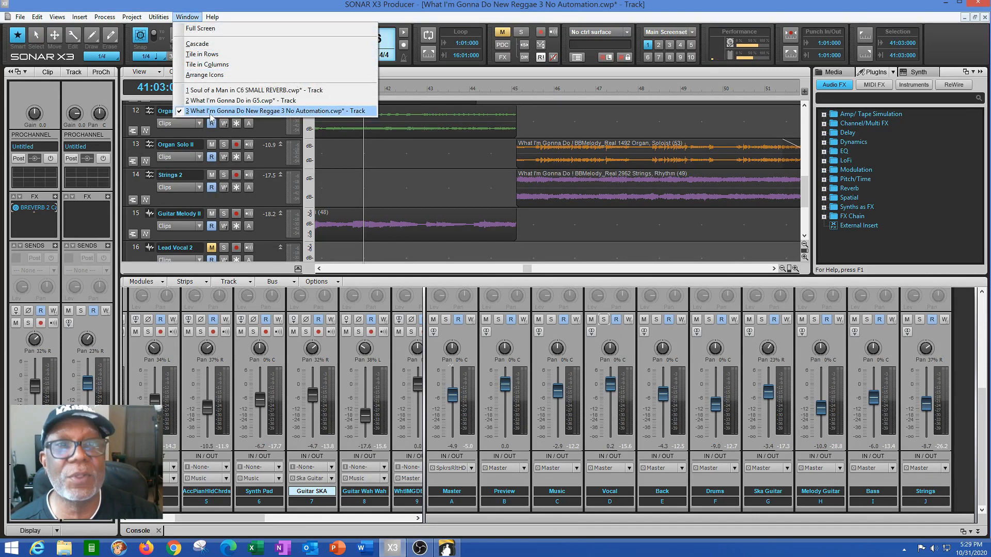
pyautogui.click(221, 100)
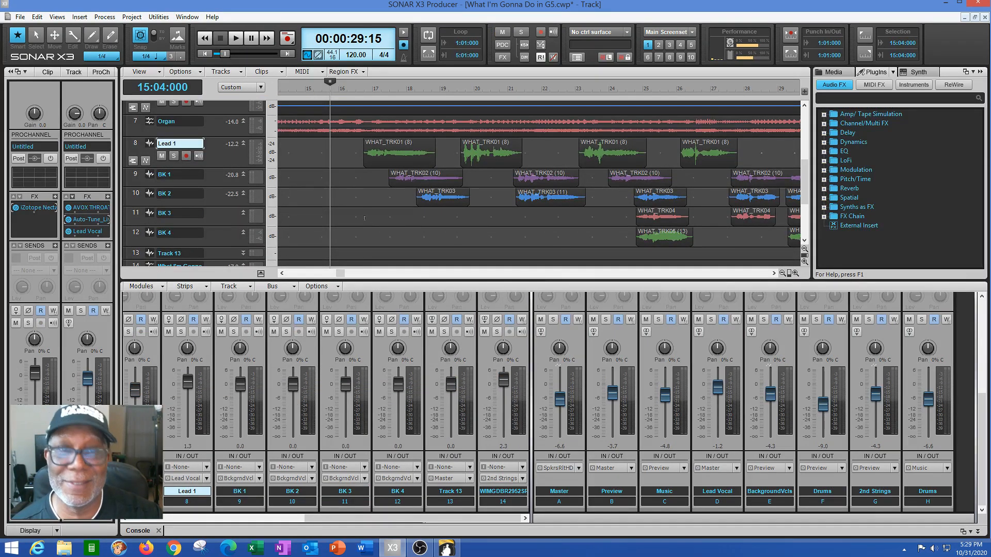
pyautogui.click(365, 218)
pyautogui.click(235, 39)
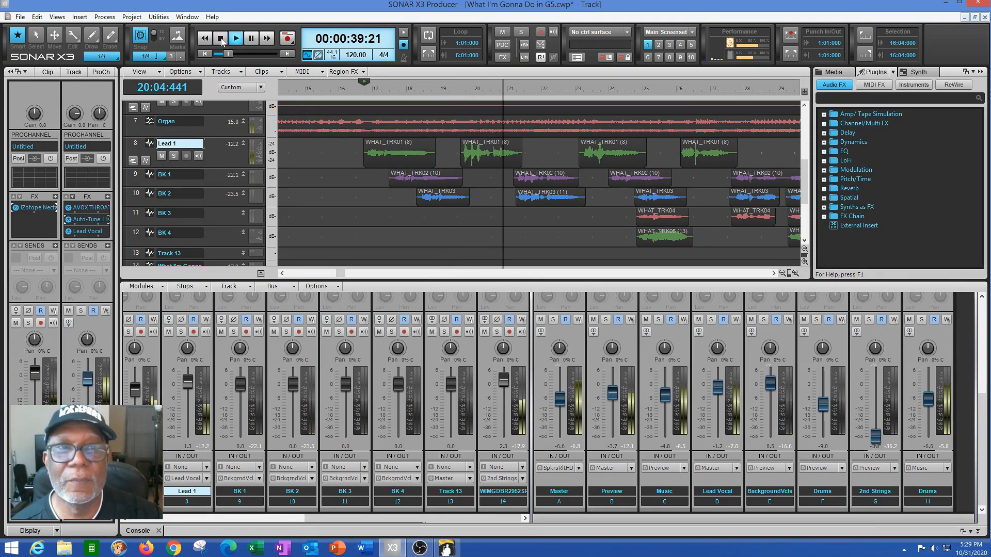
pyautogui.click(221, 41)
# Return to the What I'm Gonna Do New Reggae 3 No Automation project, play it from 36:02:000, and stop at about bar 40.
pyautogui.click(187, 17)
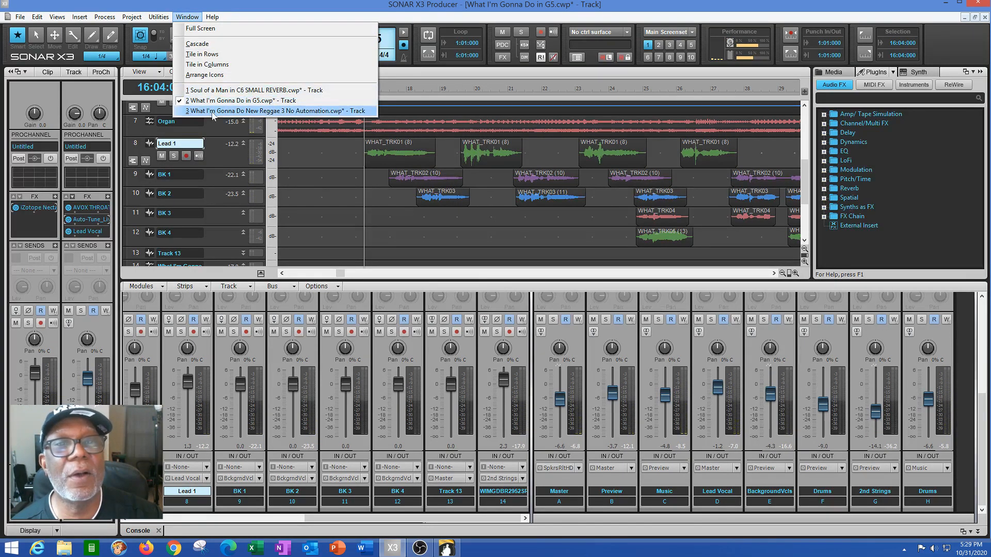
pyautogui.click(212, 111)
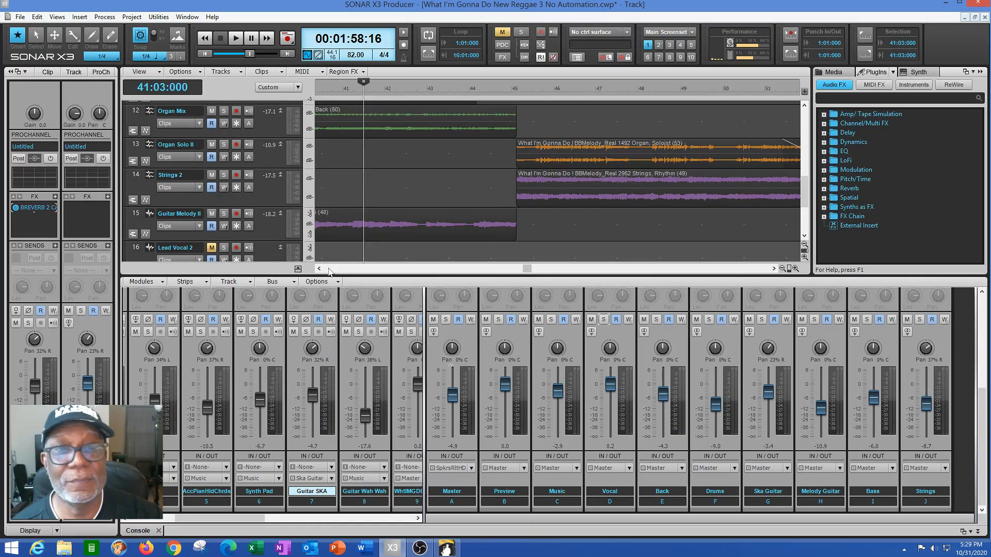
pyautogui.click(330, 269)
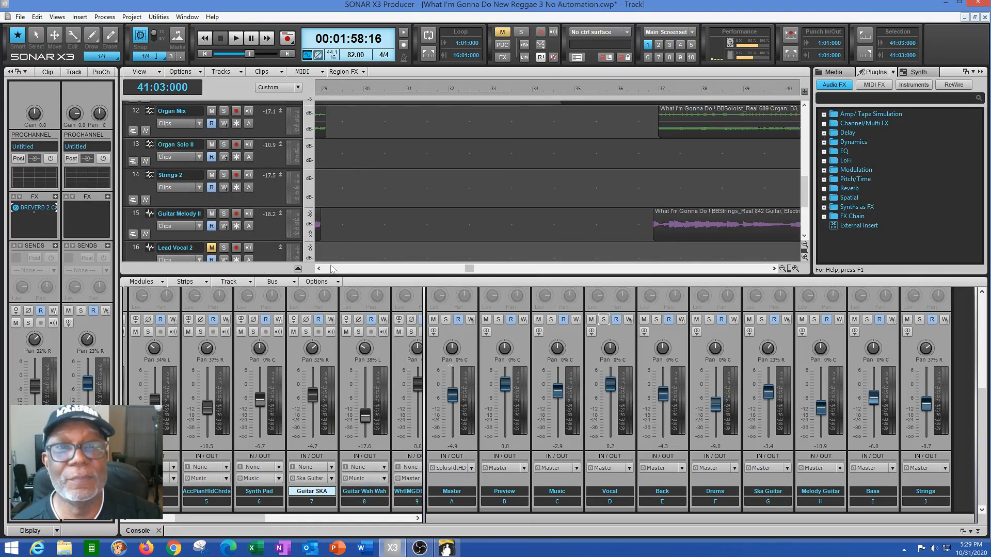
pyautogui.click(237, 40)
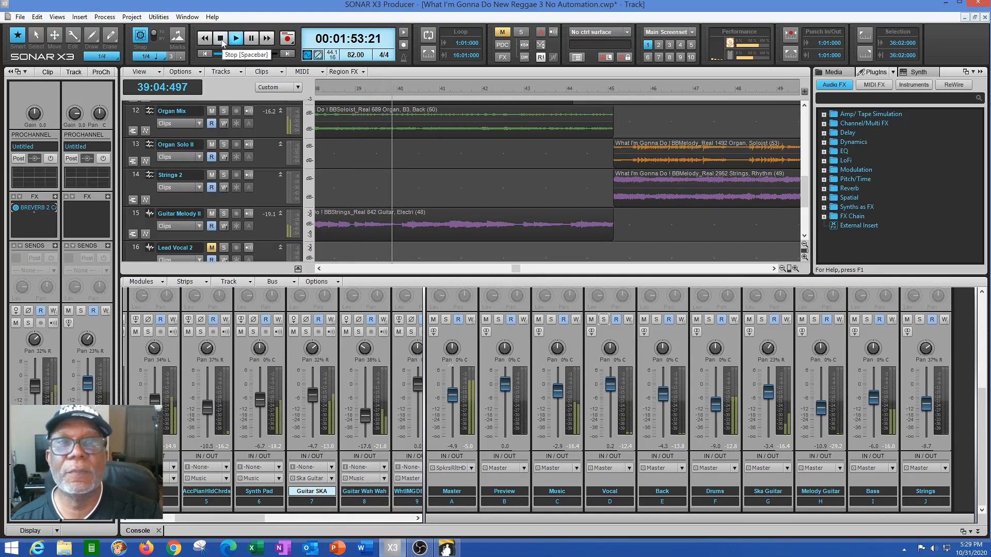
pyautogui.click(221, 39)
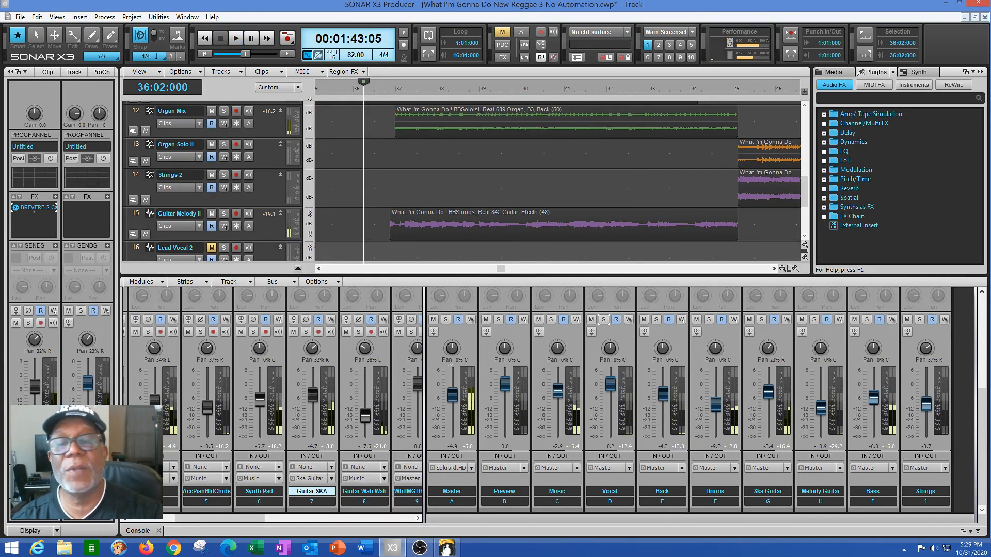